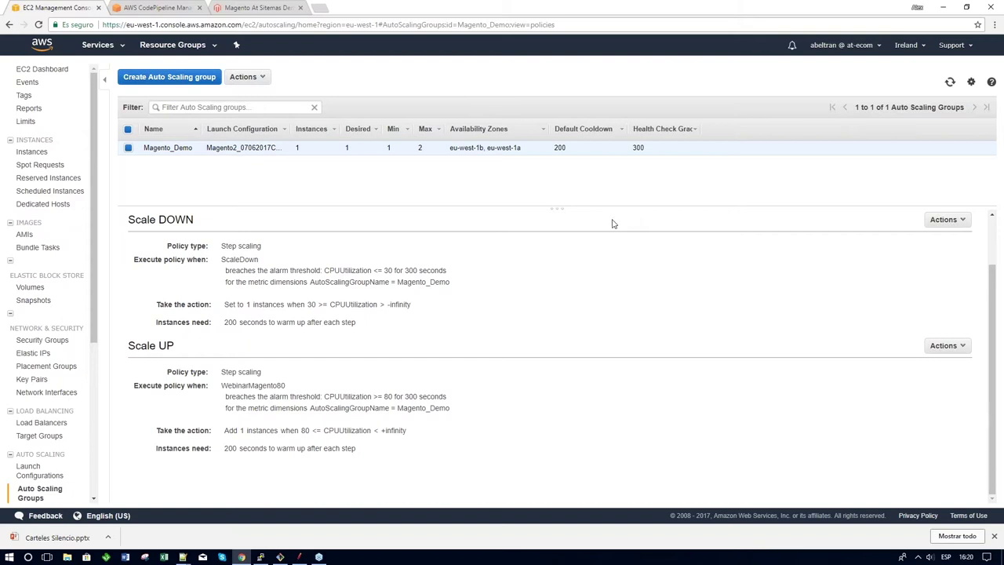
Go from the CodePipeline console to the CloudFront service and open the settings of the listed web distribution
key("alt+Tab")
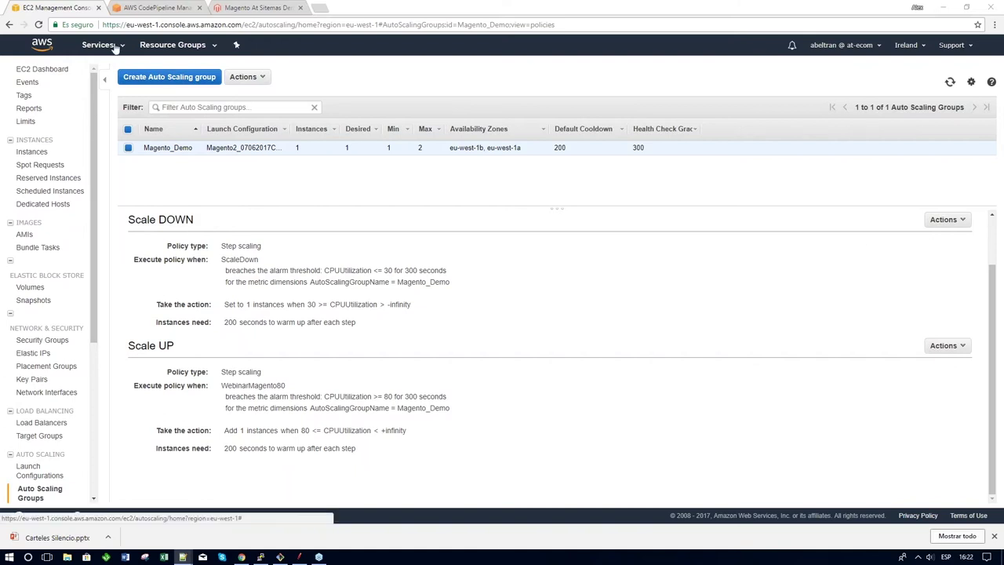
left_click(145, 9)
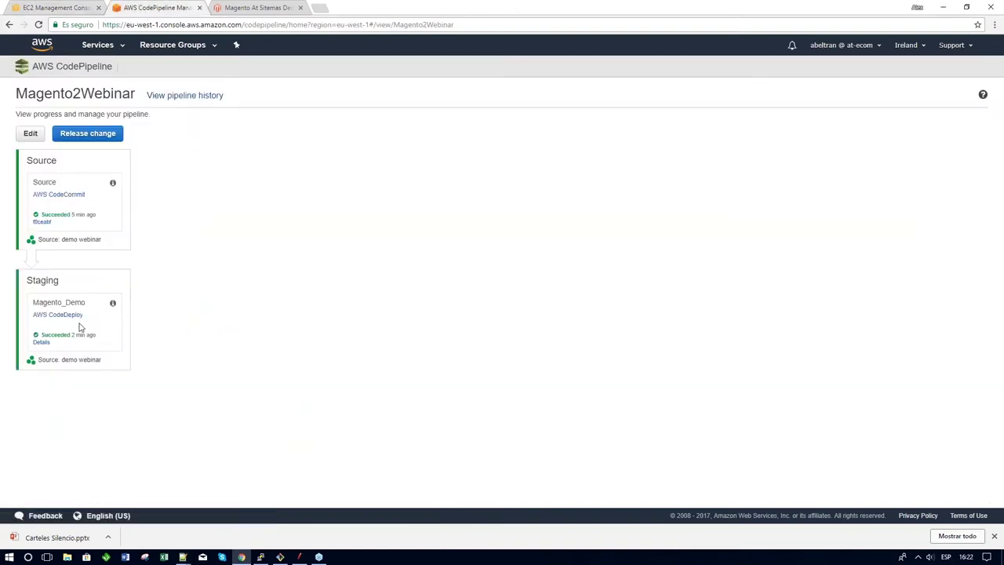
left_click(118, 45)
type("clad")
key("BackSpace")
key("BackSpace")
type("audfront")
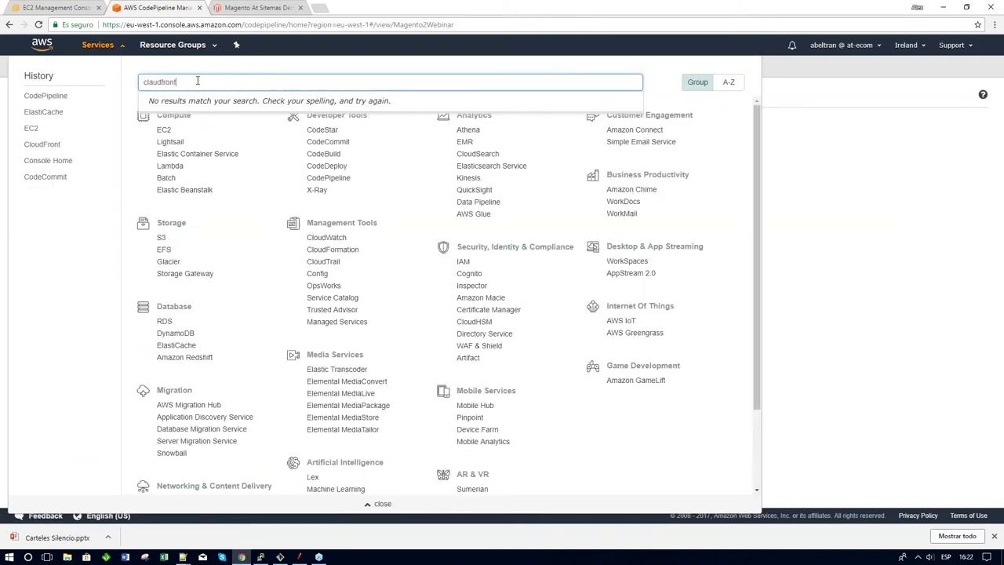
left_click(42, 144)
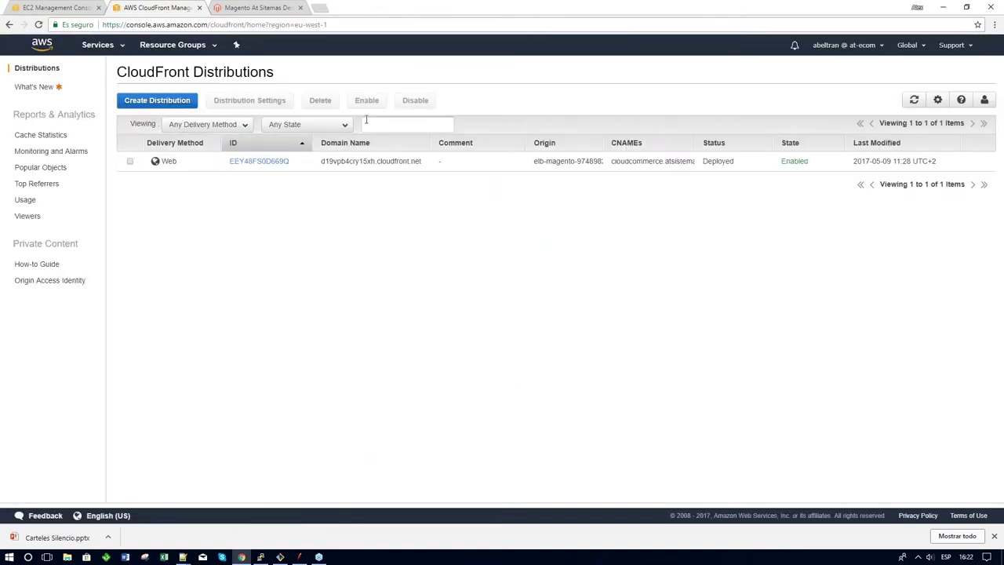
left_click(266, 161)
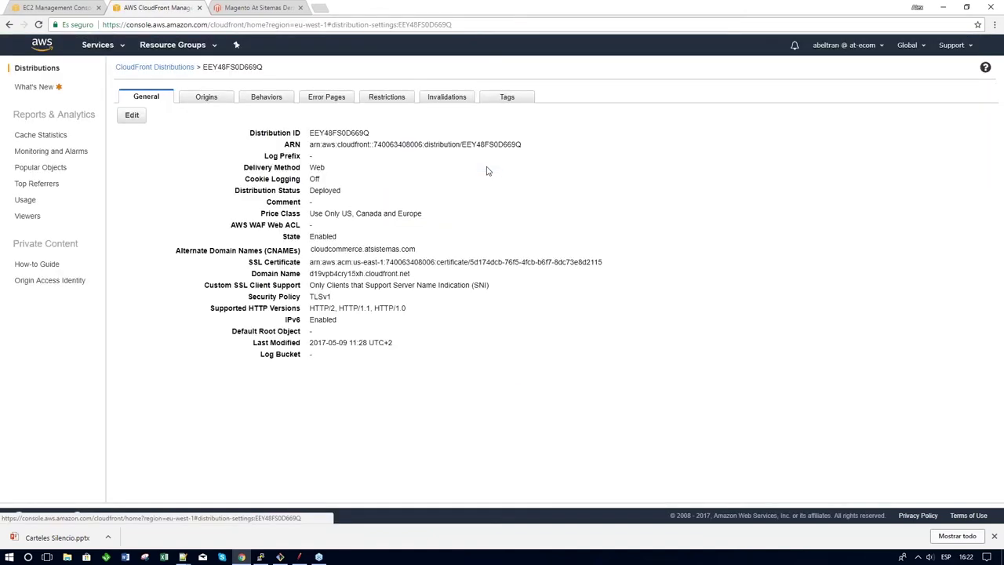
Create an invalidation for the distribution with the object path /*
left_click(433, 97)
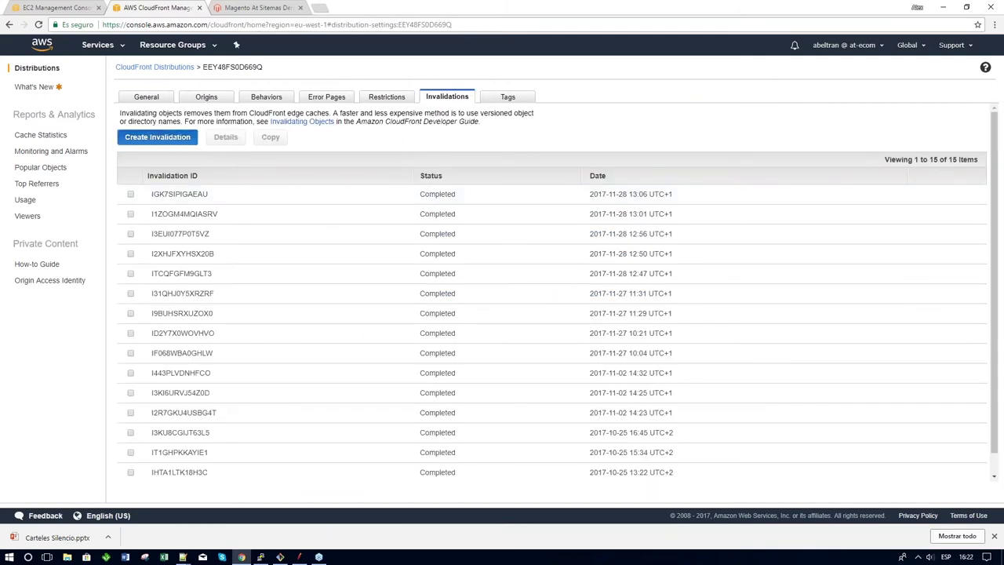
left_click(157, 136)
left_click(541, 193)
type("/*")
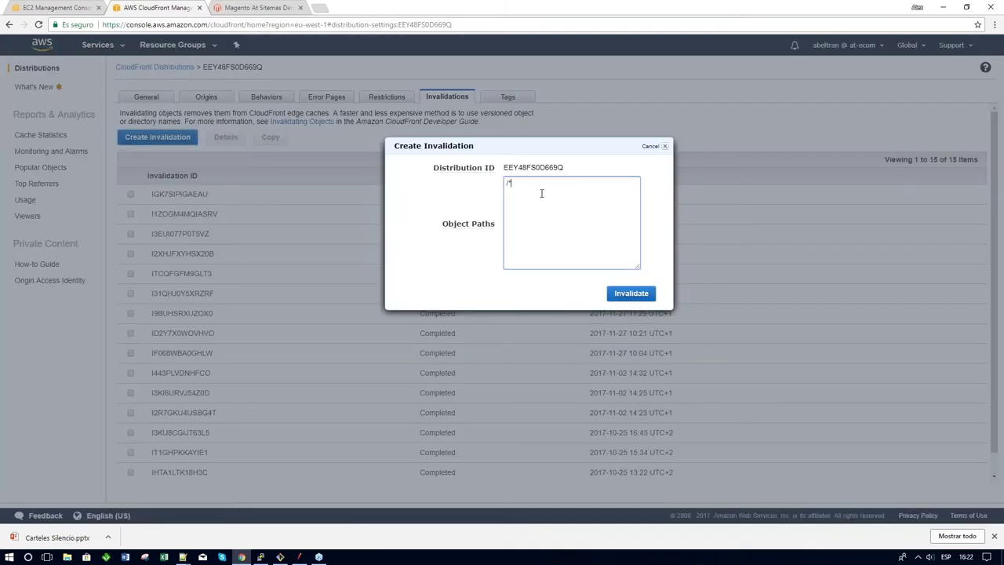
left_click(627, 294)
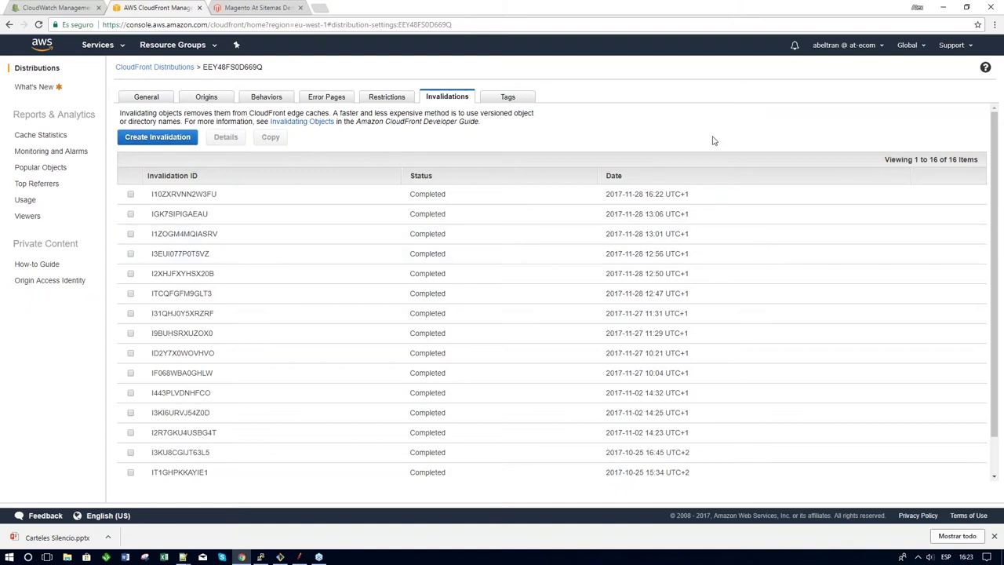
Show the Magento storefront at cloudcommerce.atsistemas.com and reload its home page
key("alt+Tab")
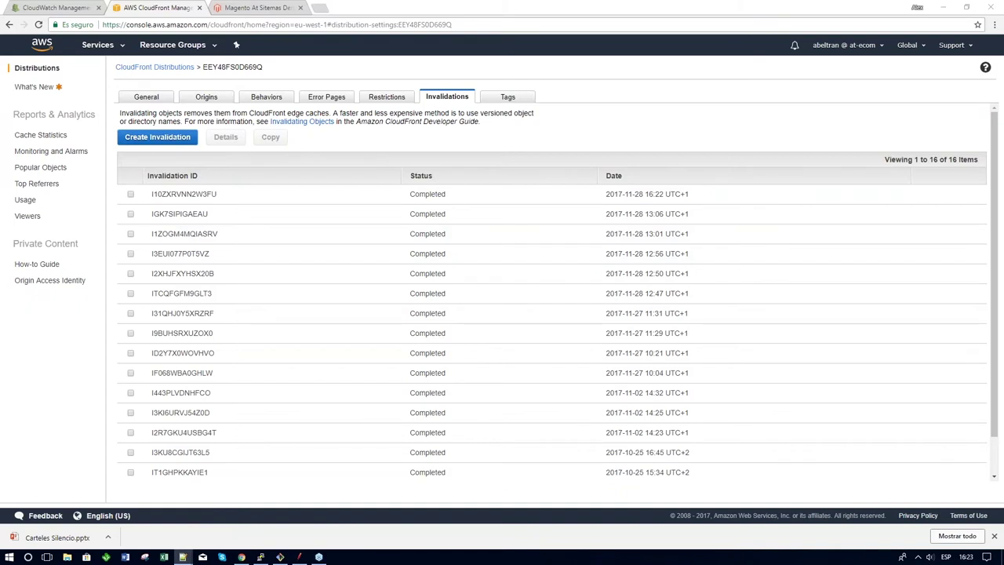
left_click(249, 8)
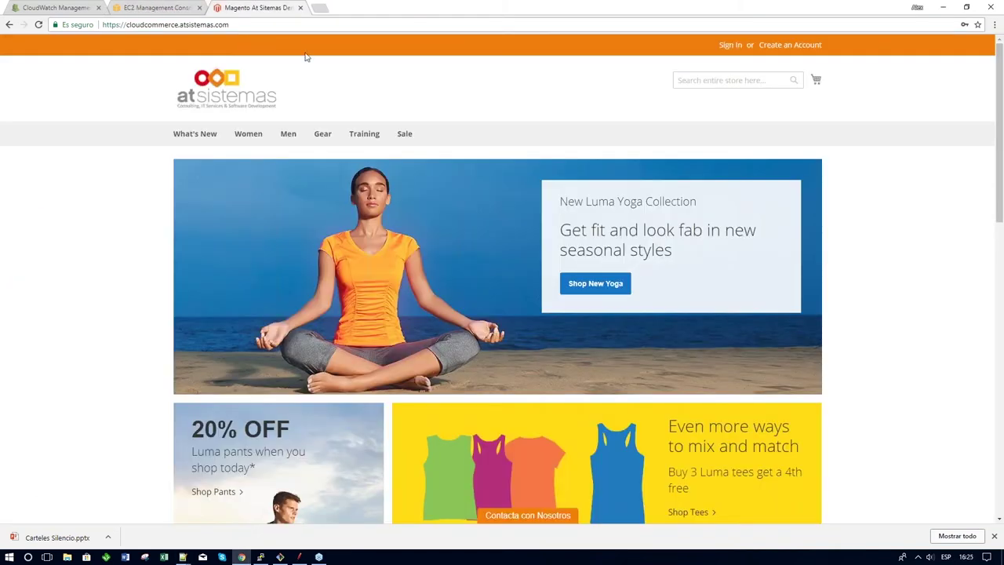
key("alt+Tab")
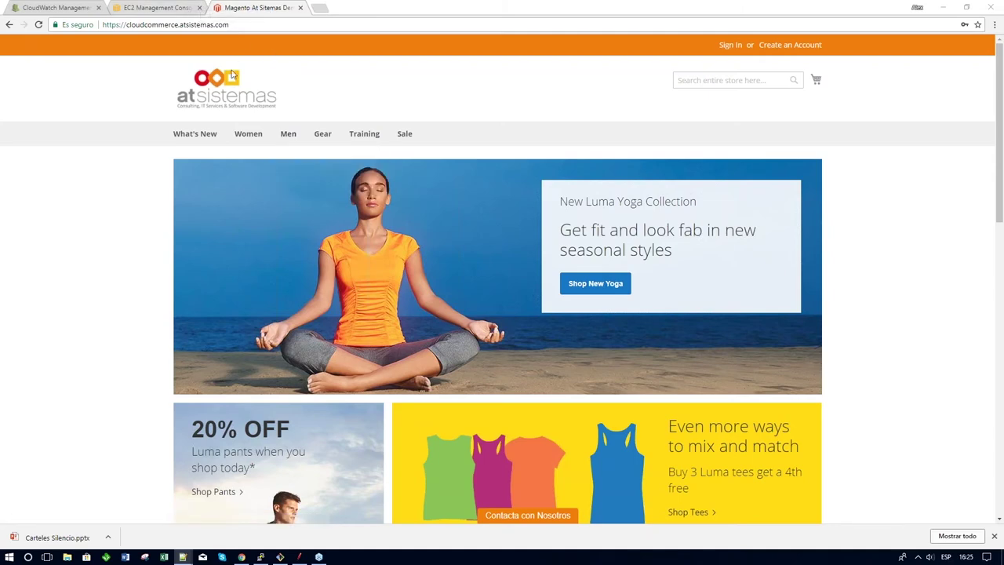
left_click(482, 125)
key("F5")
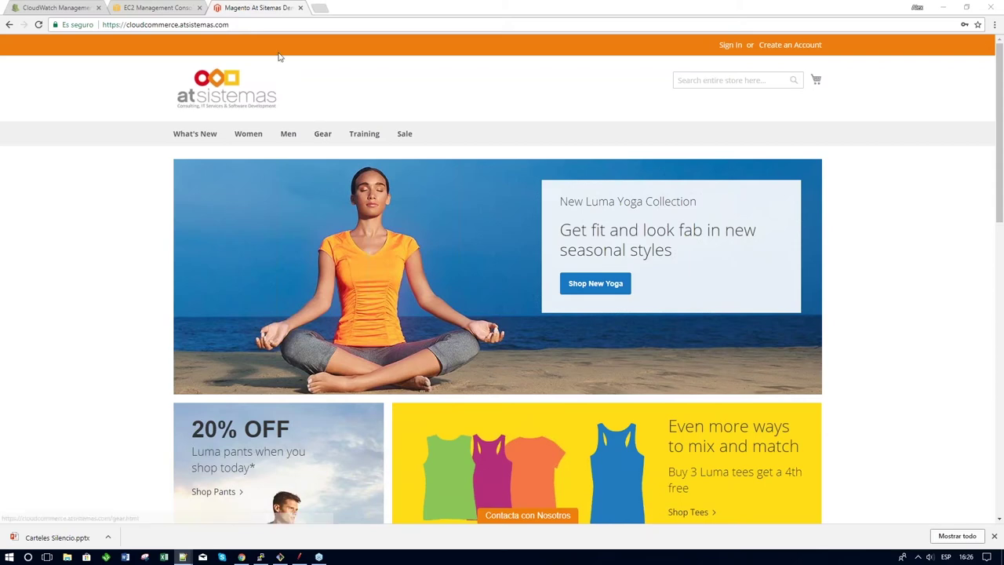
left_click(276, 26)
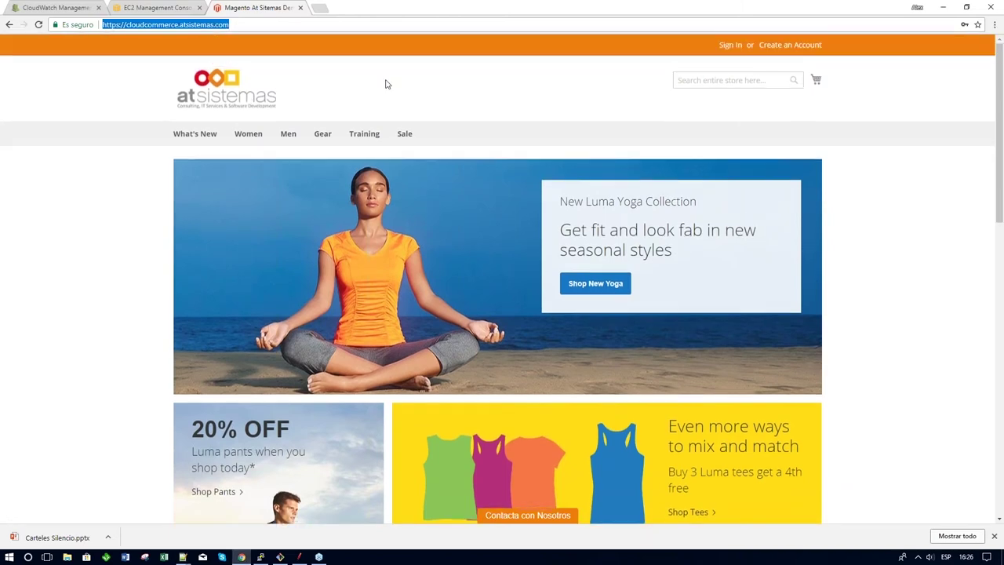
key("Return")
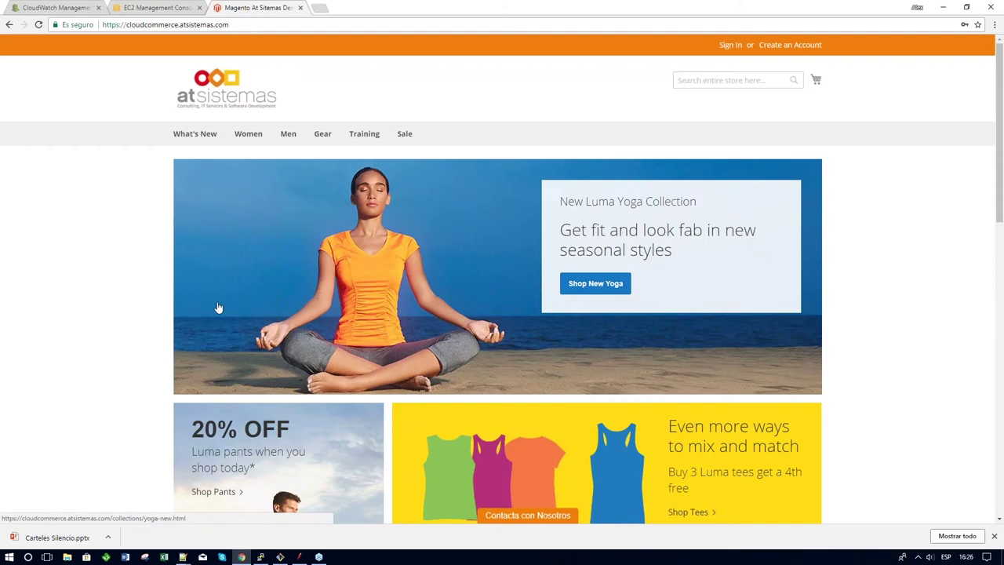
Open the browser's developer tools on the storefront and record the network activity of a page reload
key("F12")
left_click(199, 276)
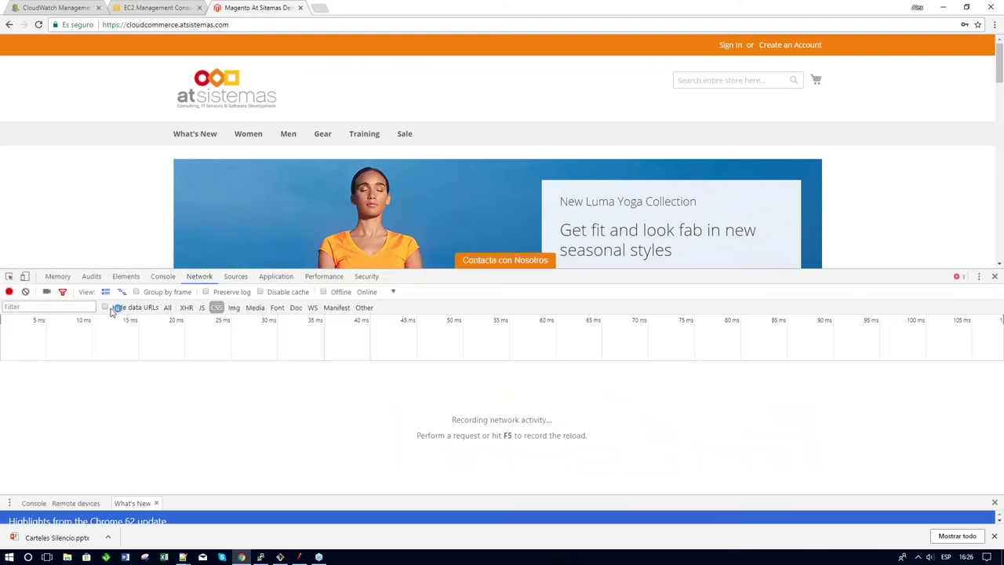
key("F5")
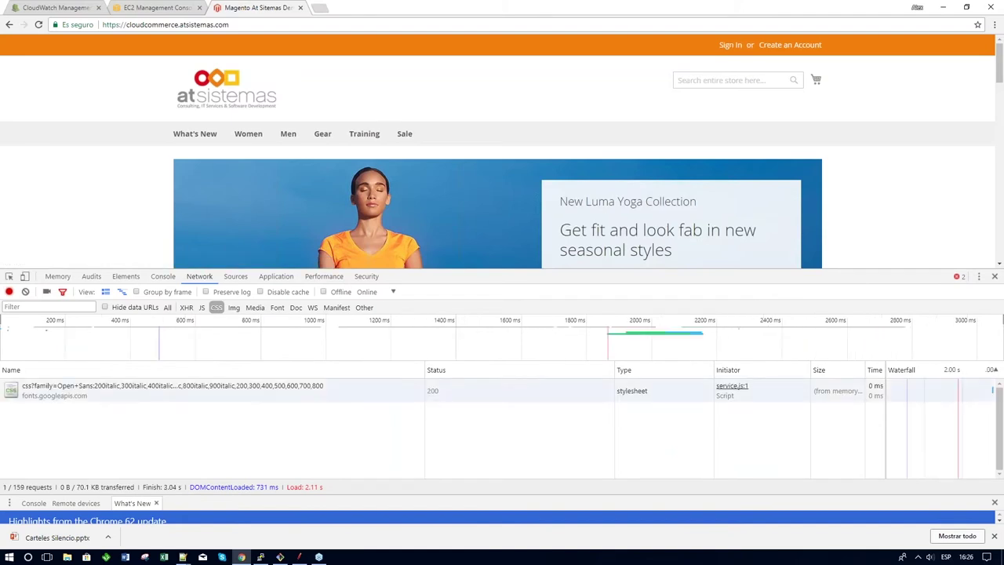
Filter the CSS requests by "demo", reload the page, and open the demo.min.css stylesheet on its own page
left_click(23, 314)
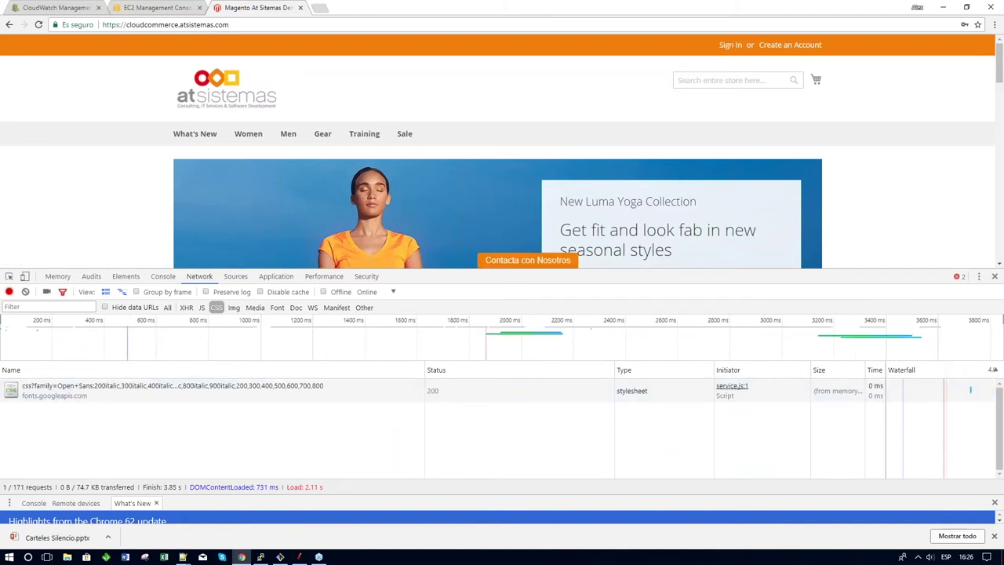
type("dmo")
key("BackSpace")
key("BackSpace")
type("emo")
key("F5")
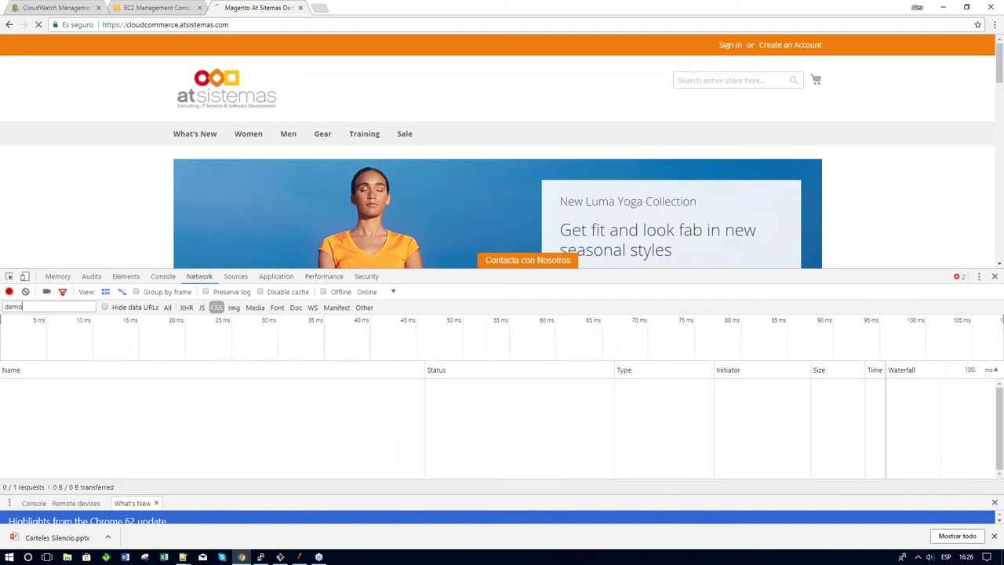
double_click(80, 443)
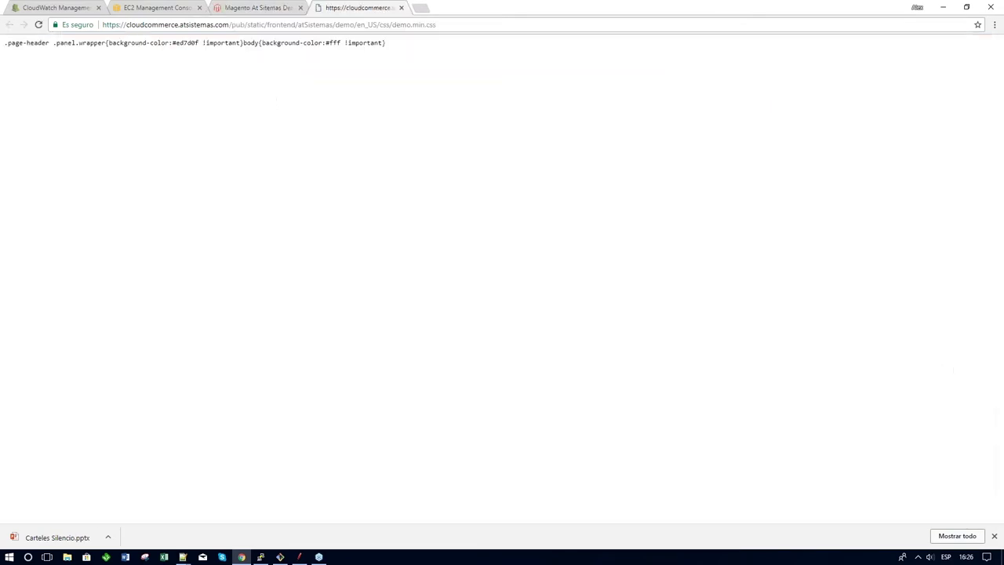
Return to the AWS console and reopen the web distribution's settings in CloudFront
left_click(189, 10)
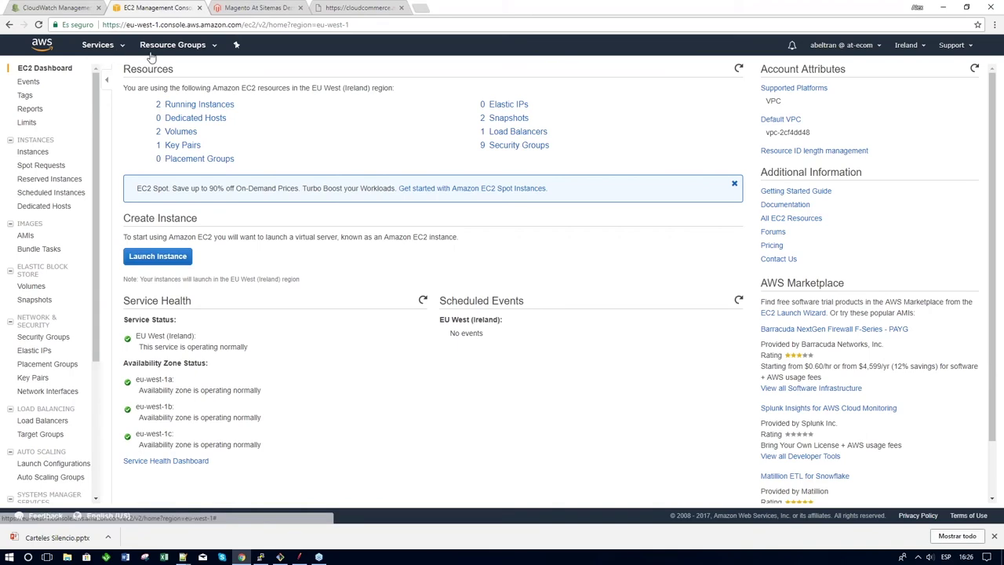
left_click(118, 47)
type("claud")
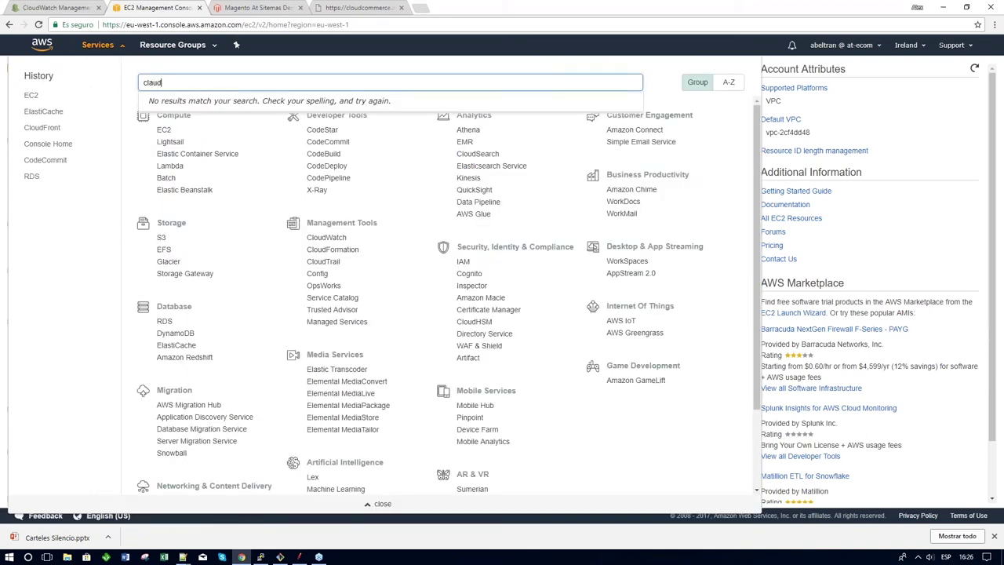
left_click(43, 128)
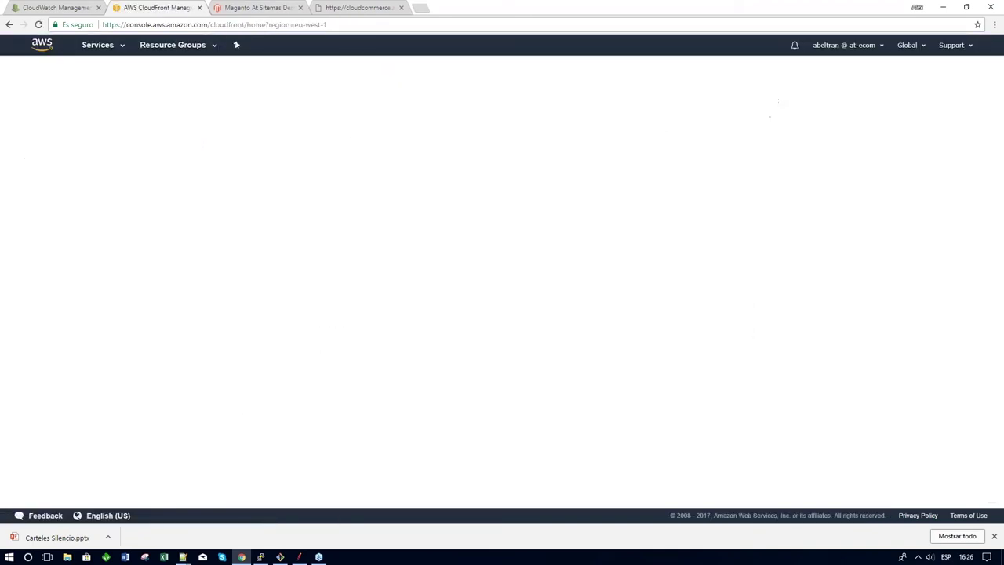
left_click(264, 164)
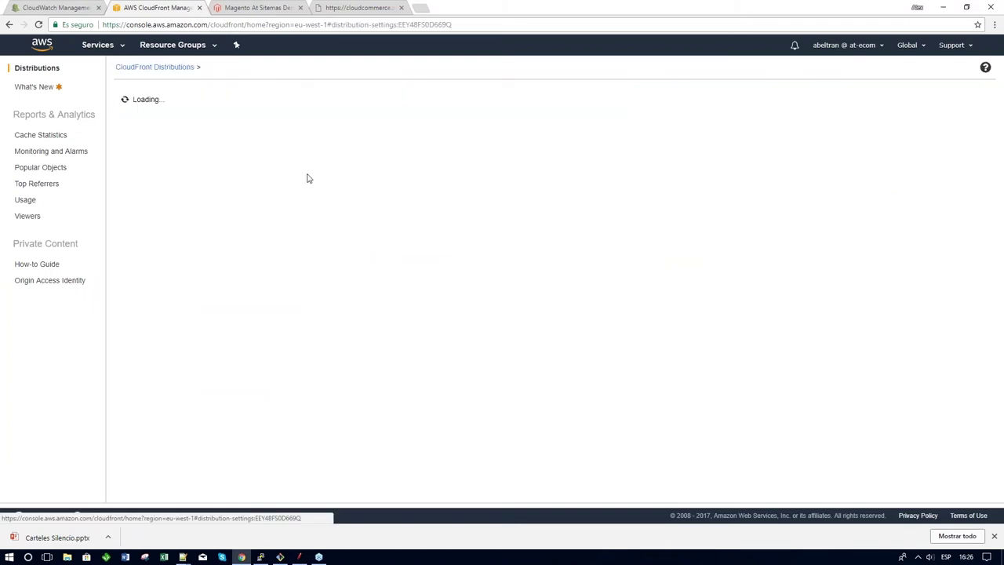
Create another invalidation of the distribution covering the object path /*
left_click(446, 97)
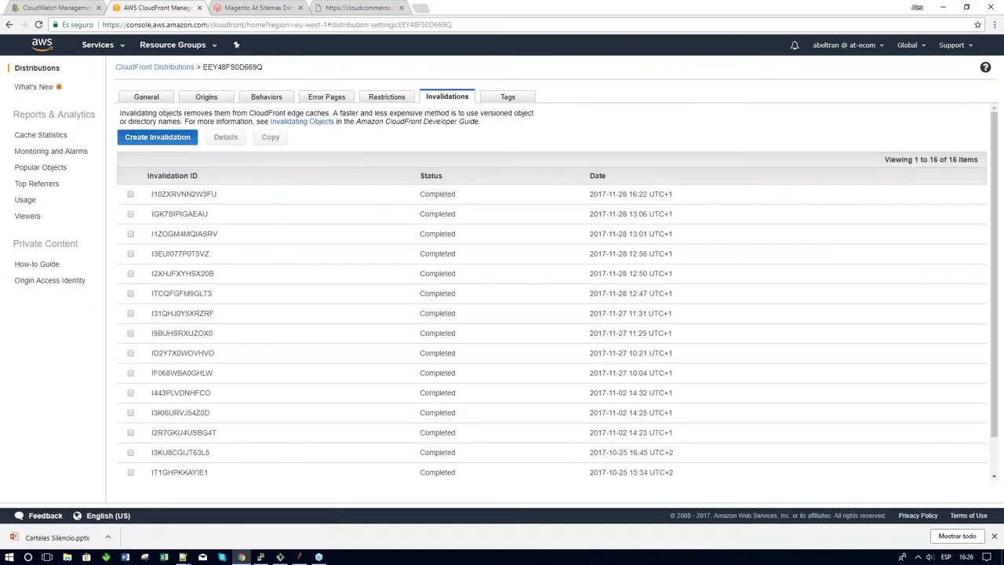
left_click(157, 137)
left_click(528, 188)
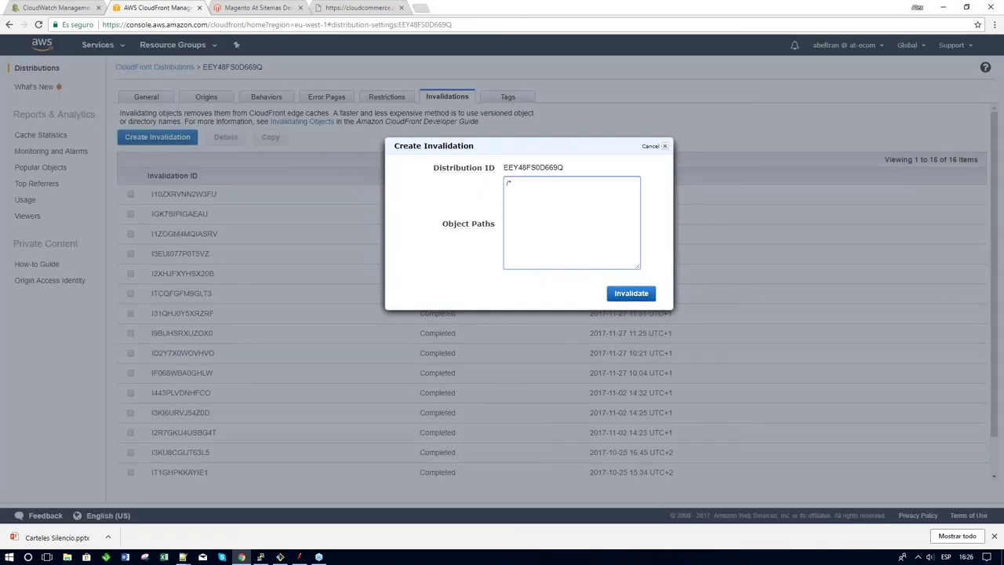
left_click(526, 352)
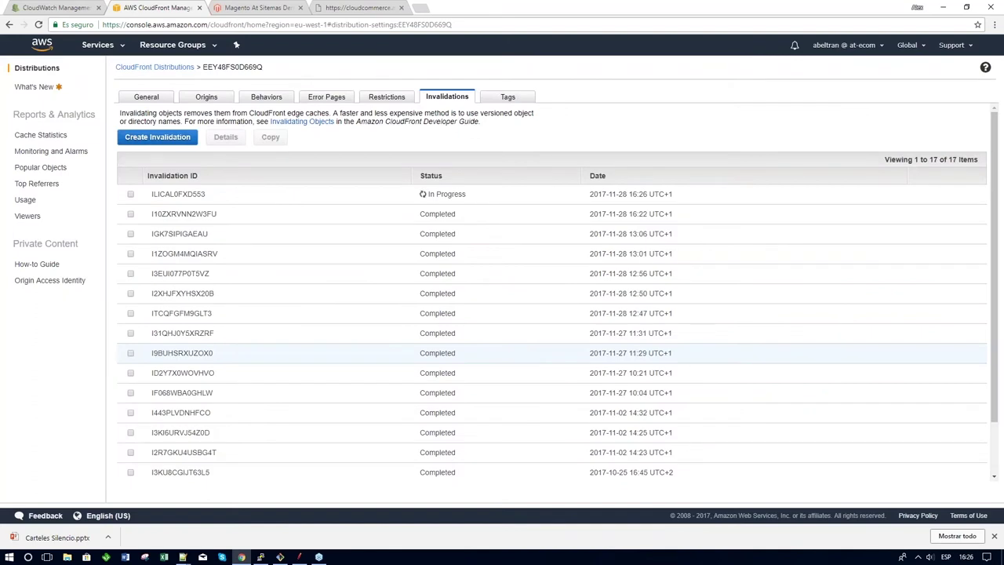
Close the demo.min.css page and check the status of the newest invalidation in CloudFront
left_click(400, 8)
left_click(252, 10)
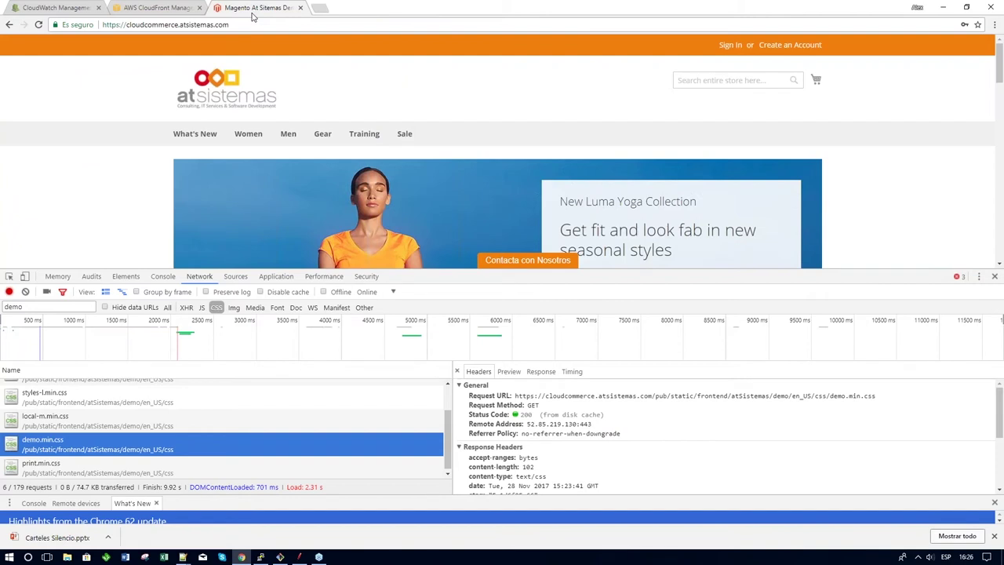
key("alt+Tab")
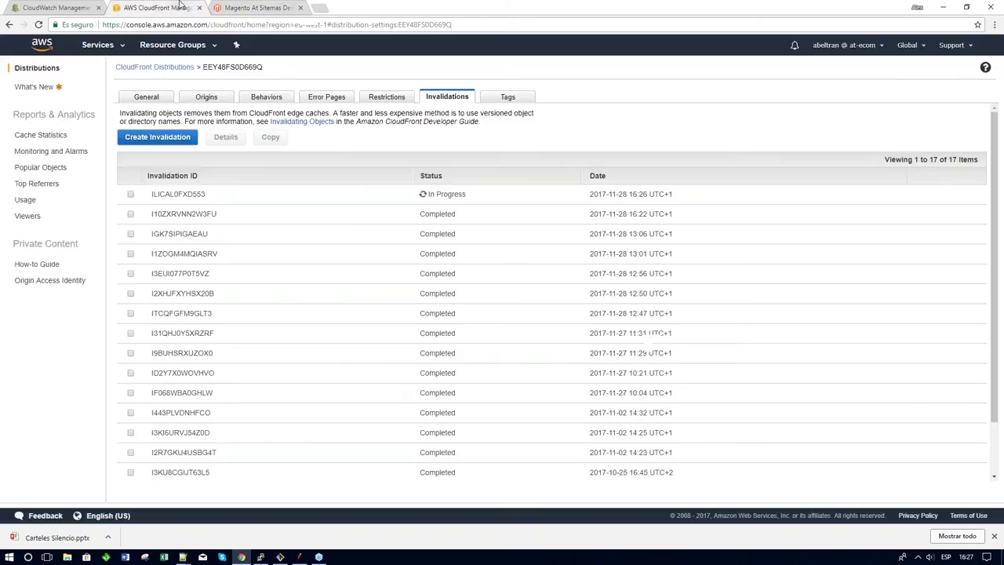
left_click(180, 7)
Reload the storefront, inspect the response headers of demo.min.css, and close the developer tools
left_click(223, 6)
key("F5")
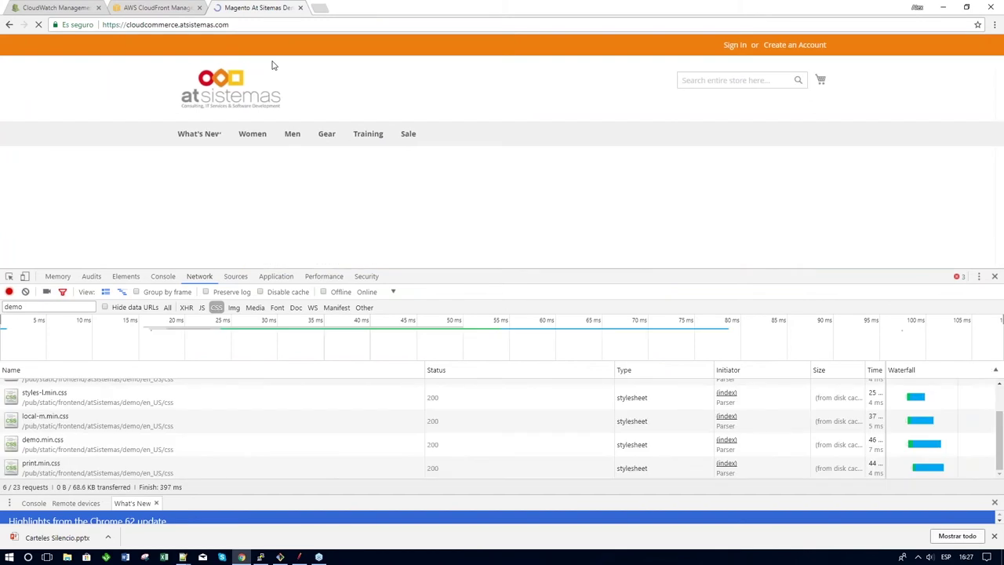
left_click(152, 447)
scroll(705, 439, "down", 5)
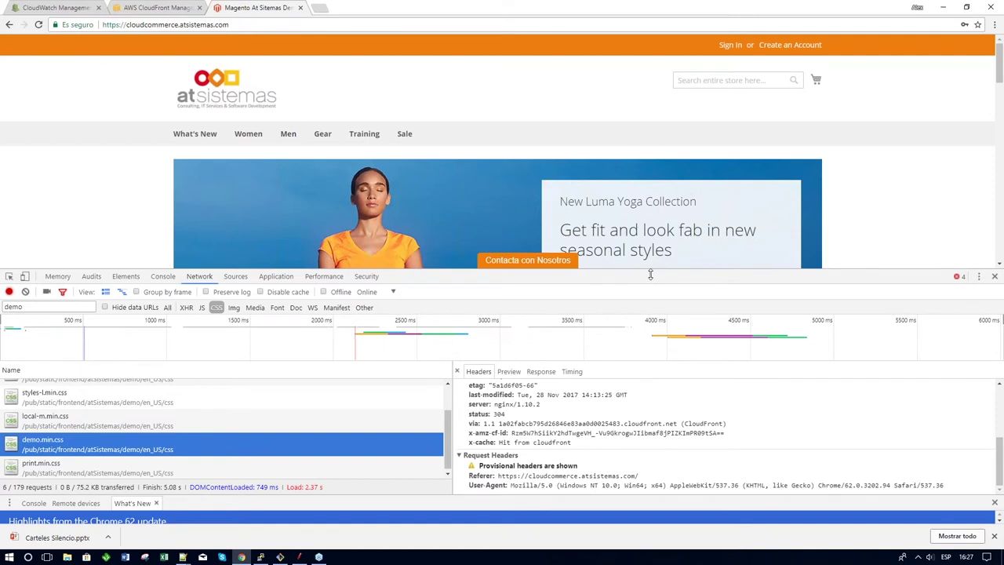
left_click_drag(642, 335, 642, 333)
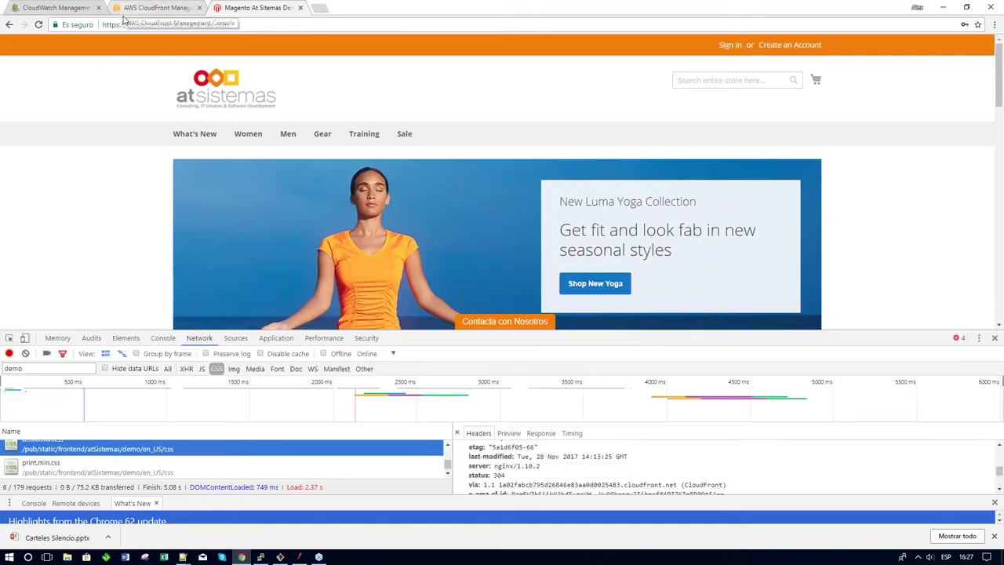
left_click_drag(428, 338, 428, 316)
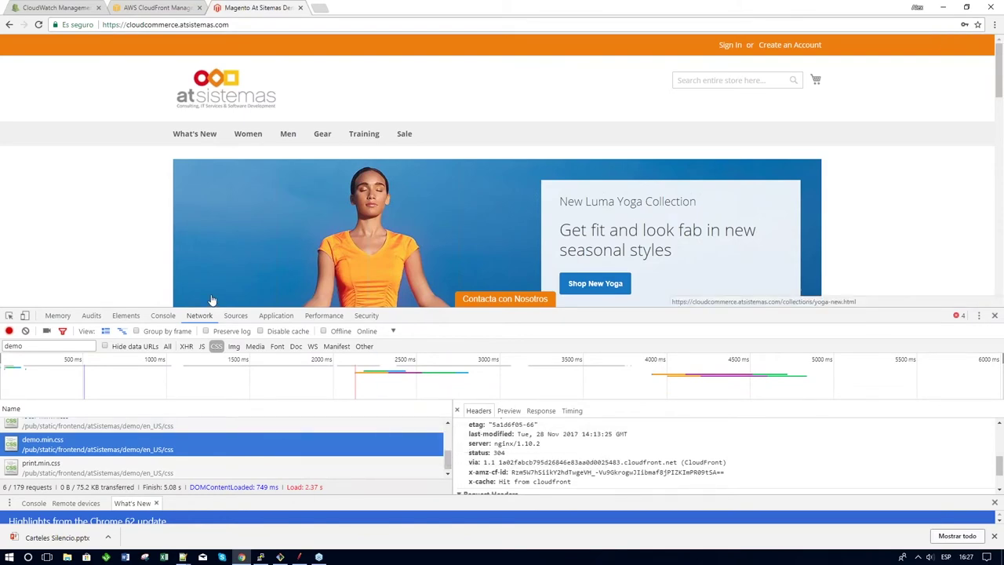
key("F12")
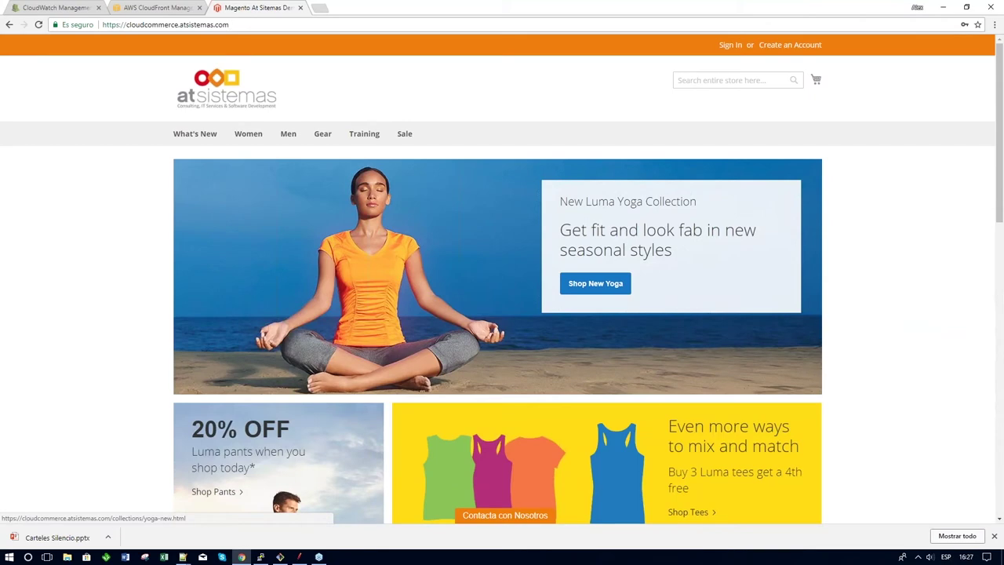
Return to the AWS console, find the CodePipeline service, and open the Magento2Webinar pipeline to check its stages
left_click(188, 6)
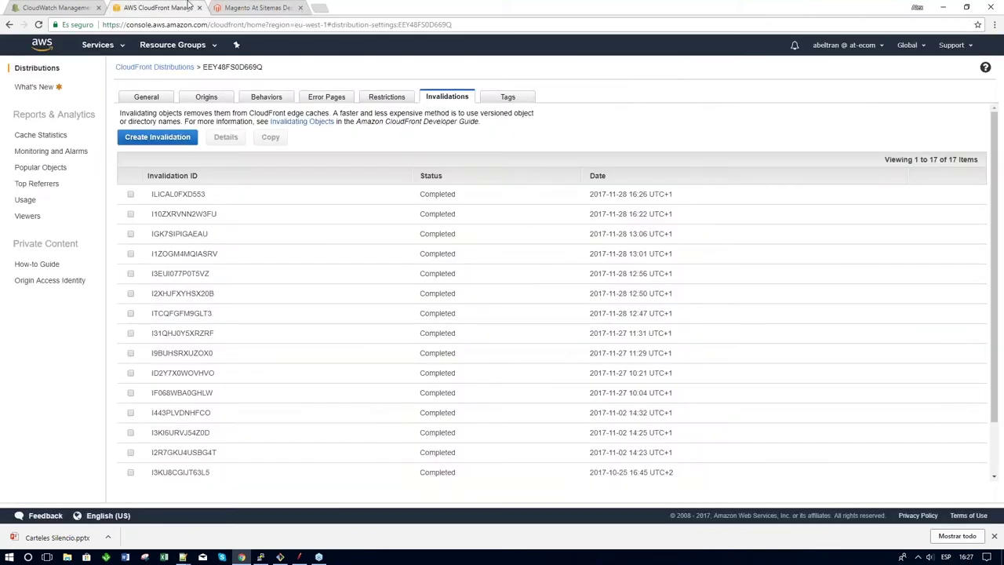
key("alt+s")
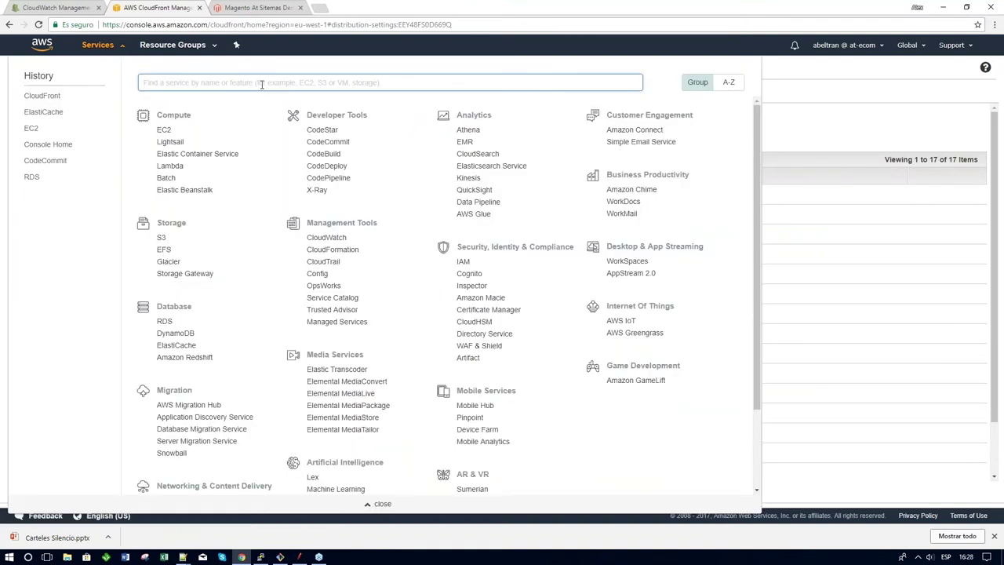
type("code")
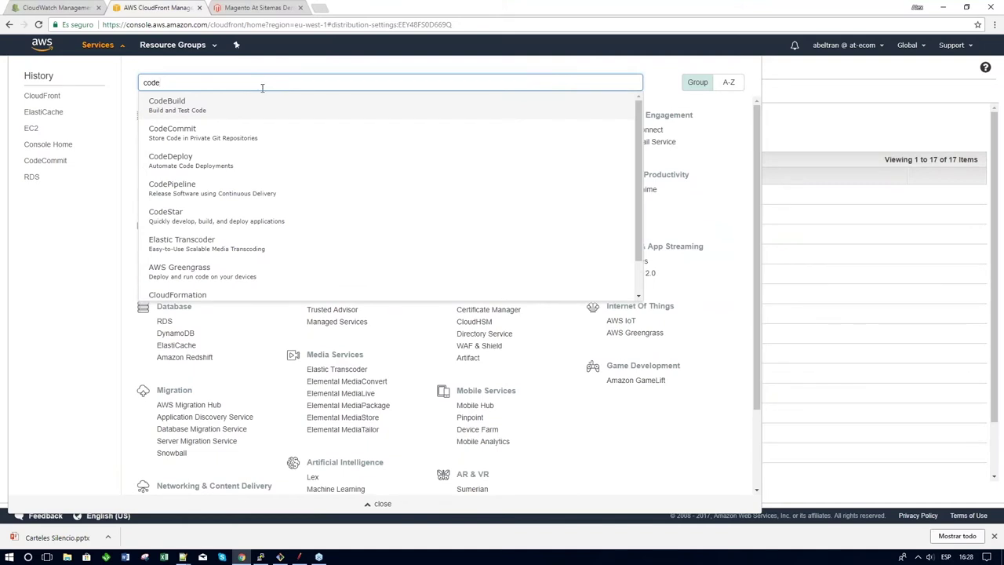
left_click(249, 186)
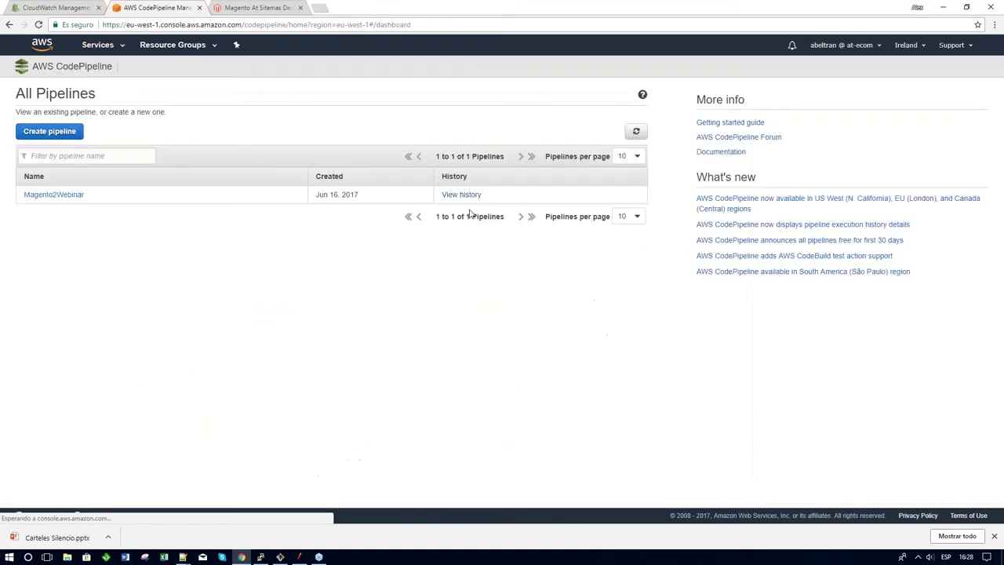
left_click(61, 196)
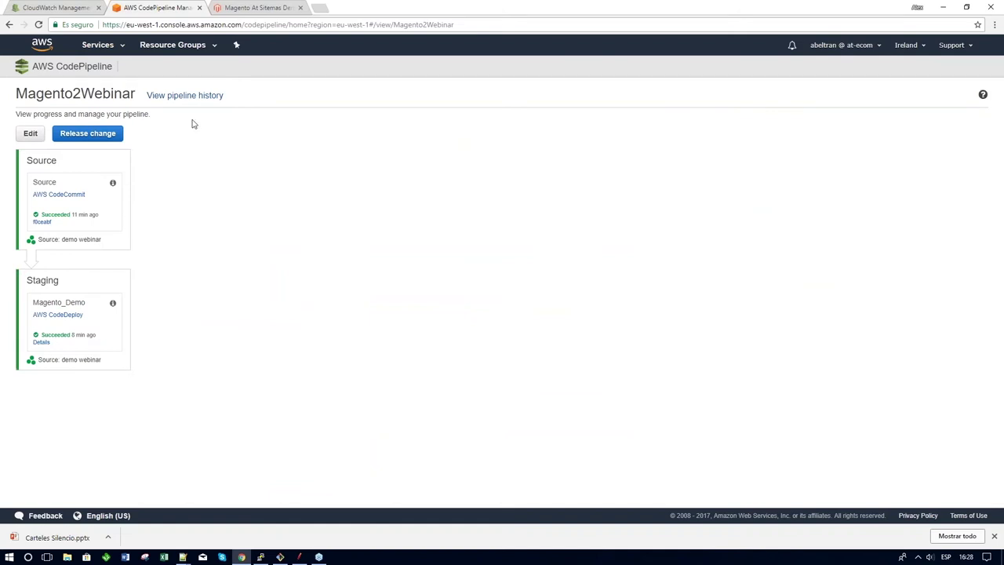
left_click(274, 10)
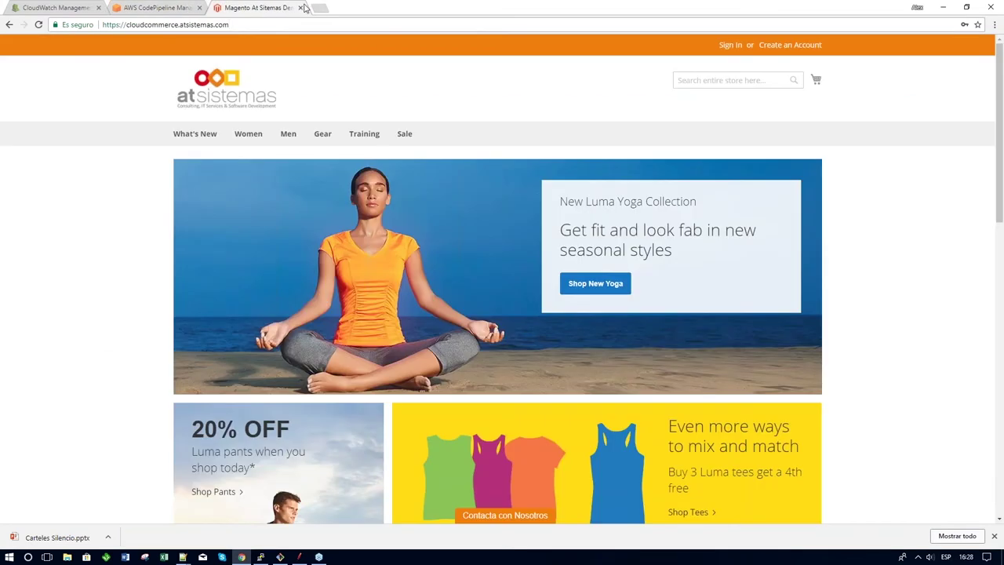
left_click(171, 8)
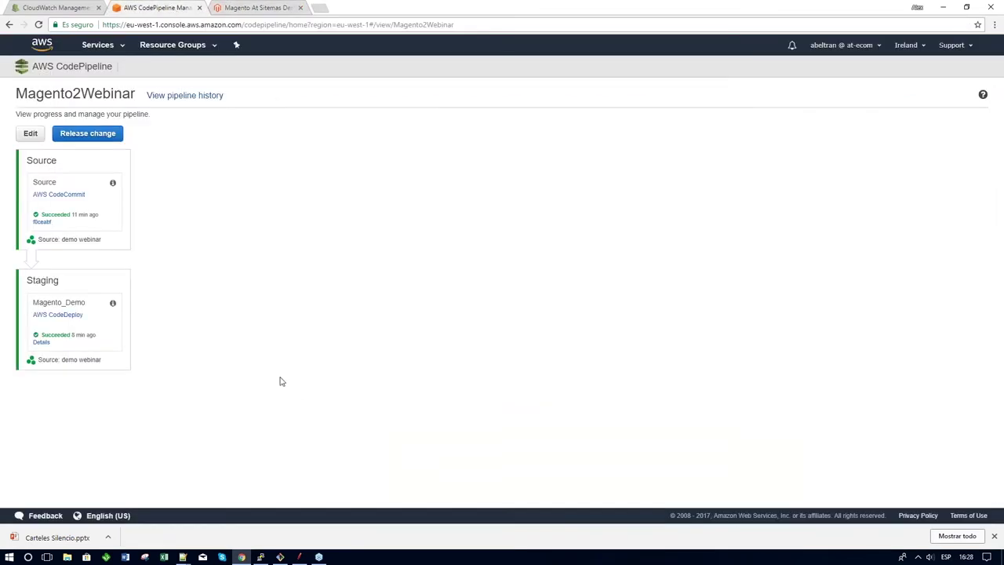
left_click(299, 556)
left_click(494, 5)
key("alt+Tab")
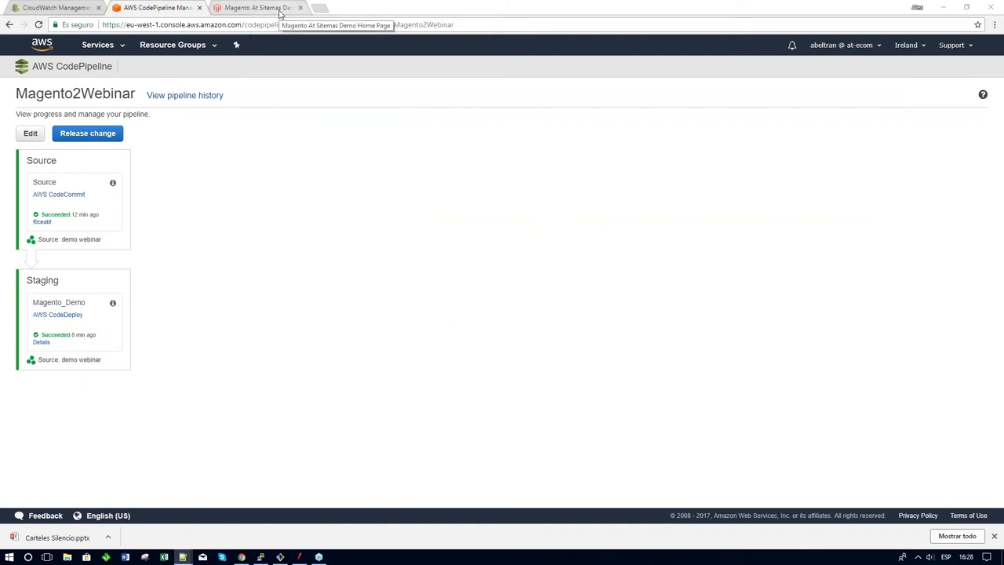
Show the Magento storefront, switch to Apache JMeter, and start the MAGENTO.jmx load test
left_click(259, 8)
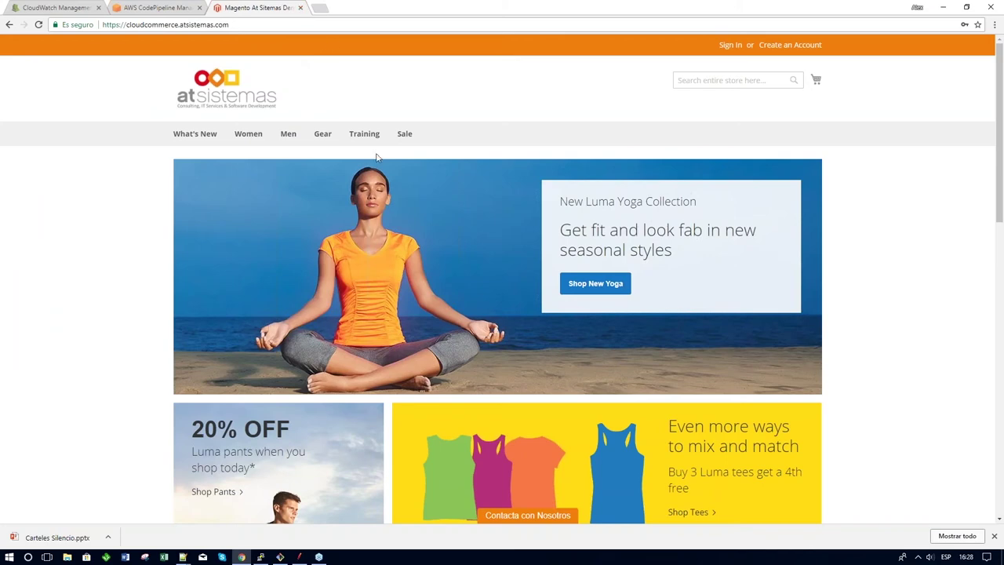
mouse_move(243, 134)
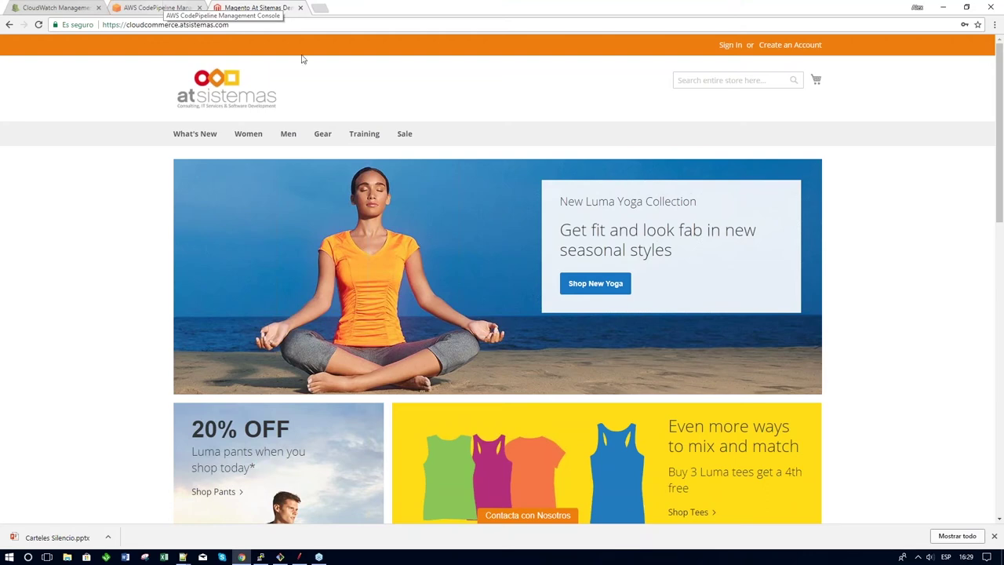
left_click(299, 556)
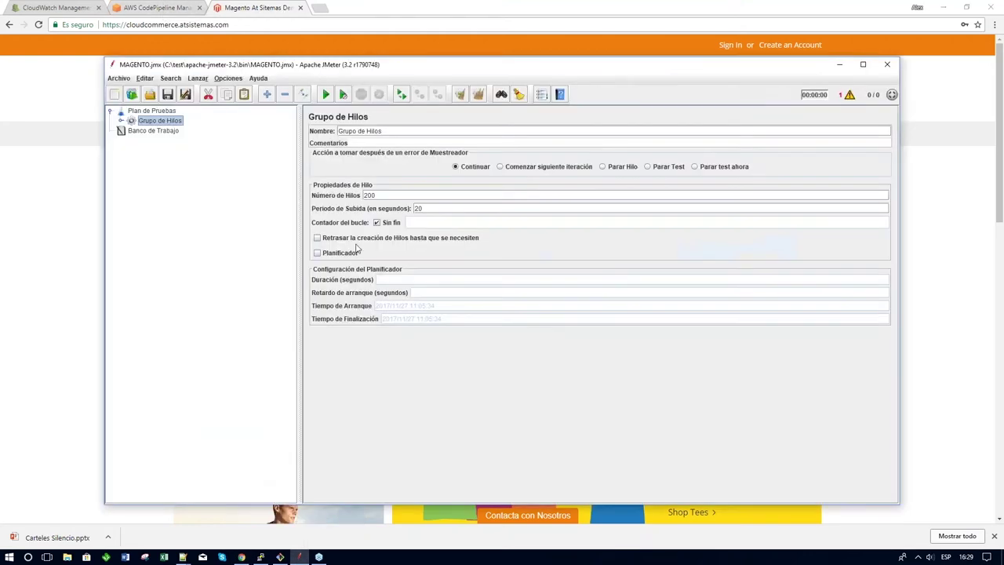
left_click(326, 94)
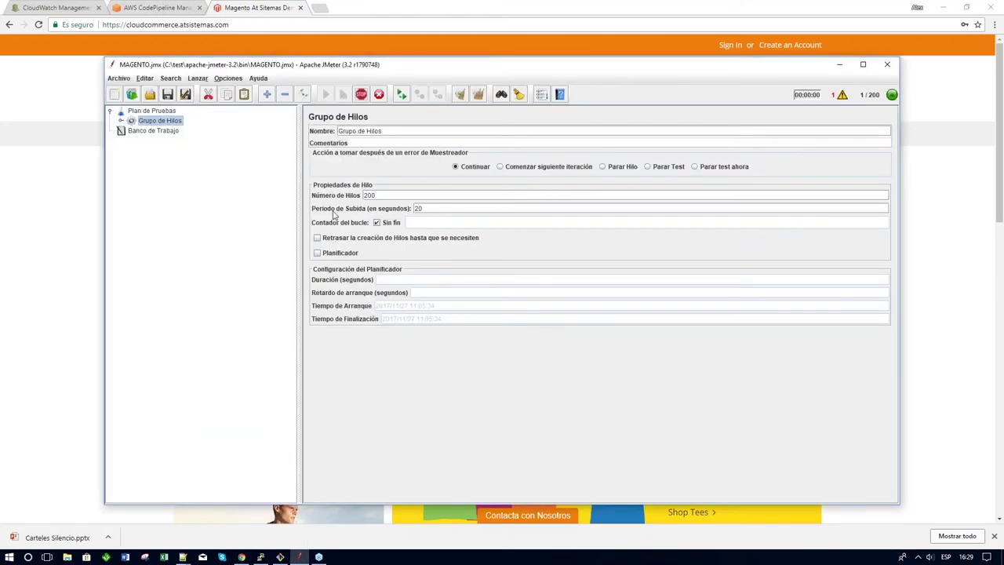
Return to the AWS console and open the list of EC2 instances
left_click(186, 7)
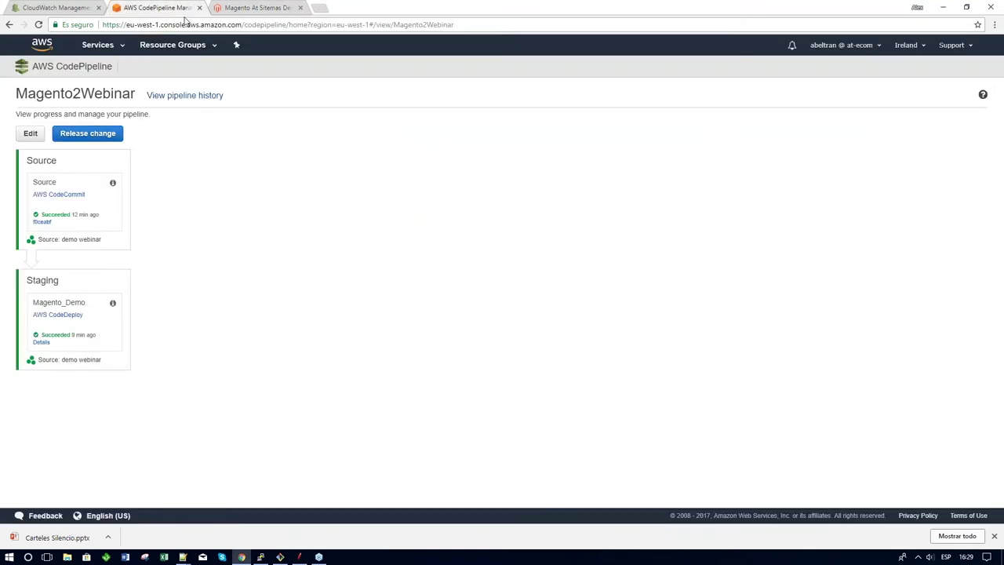
left_click(104, 47)
left_click(165, 129)
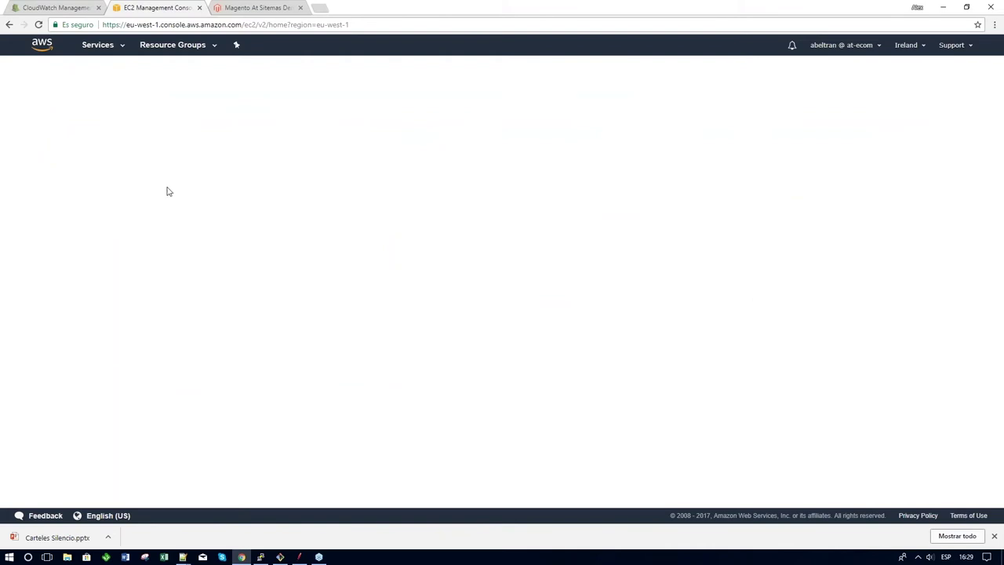
left_click(184, 106)
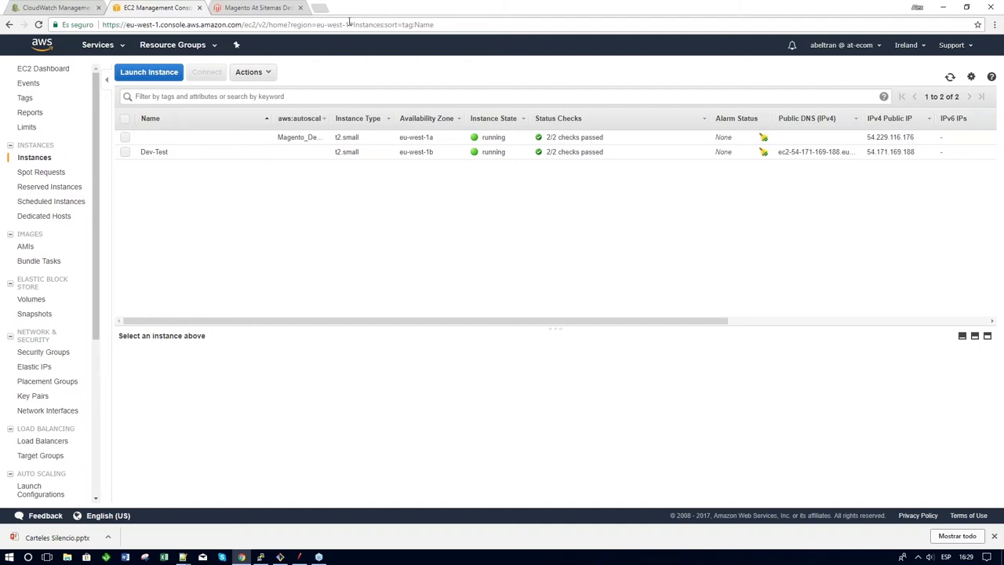
Reload the EC2 instances list and examine the status checks and CloudWatch metrics of the unnamed Magento auto scaling instance
key("alt+Tab")
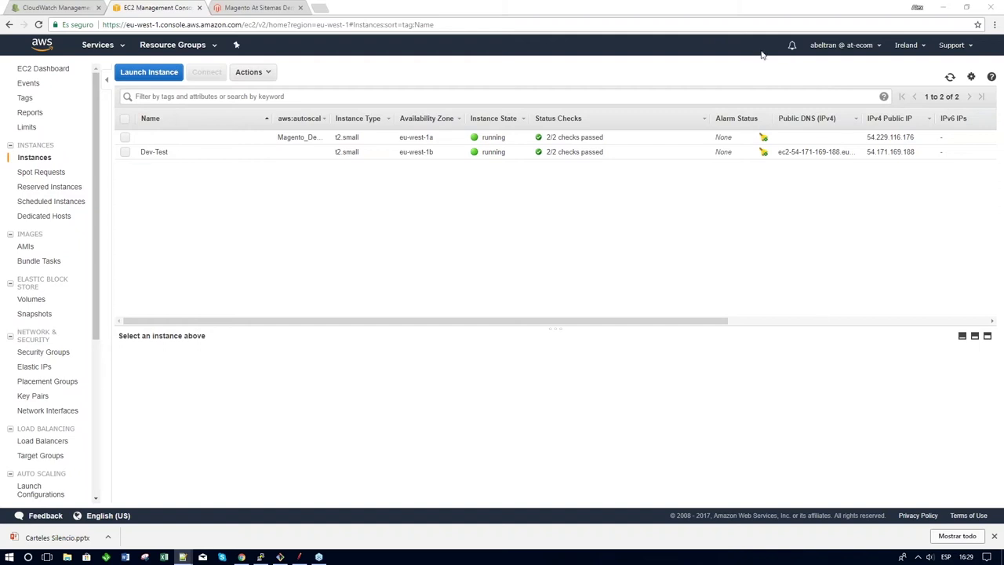
key("ctrl+l")
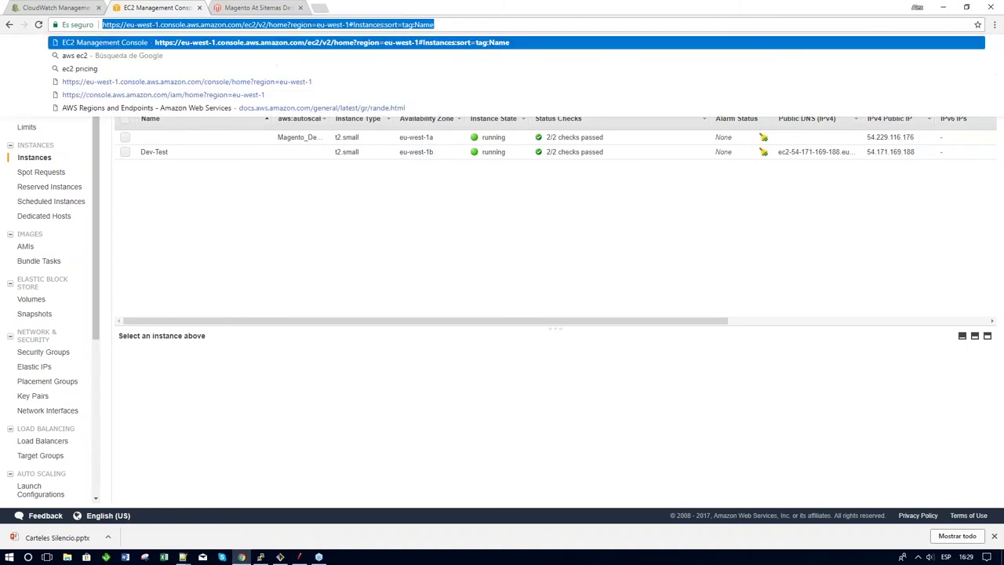
key("Return")
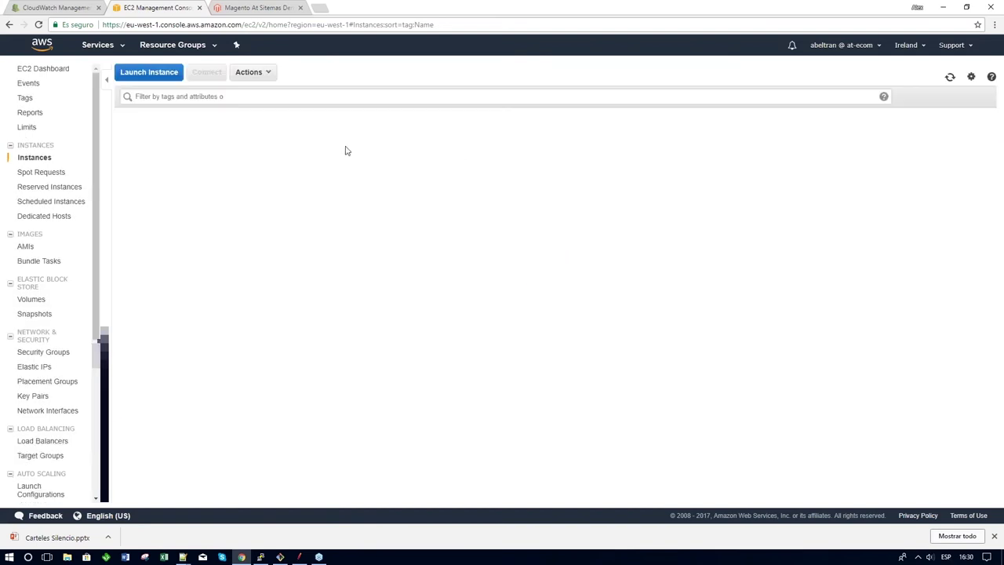
left_click(229, 139)
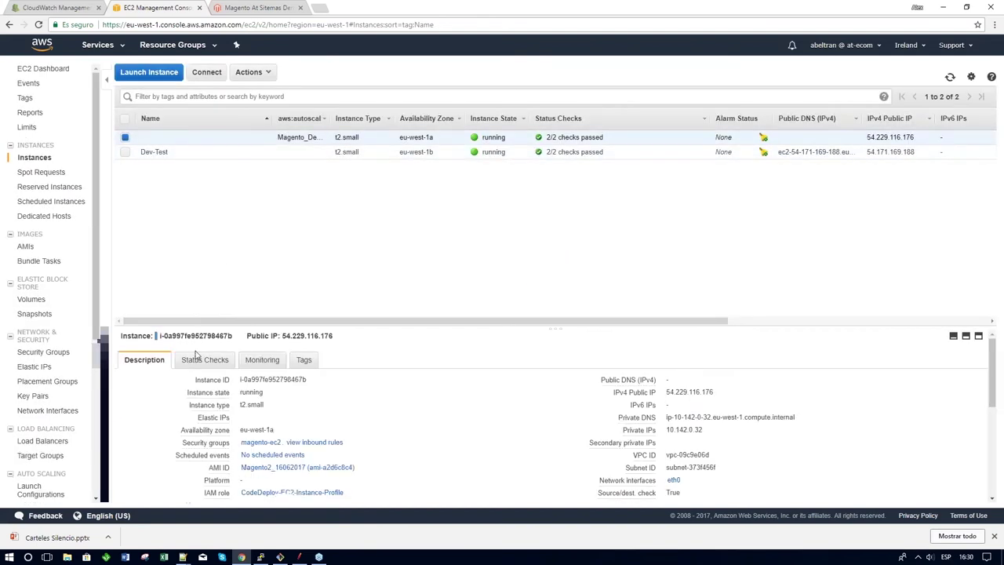
left_click(202, 359)
left_click(261, 359)
scroll(284, 392, "down", 2)
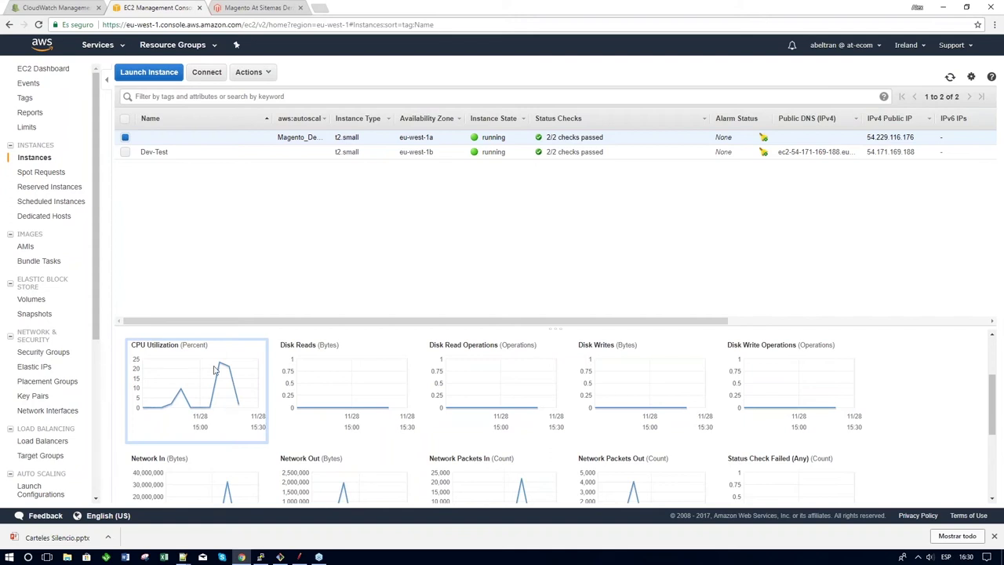
Refresh the EC2 page and check the Magento instance's CPU Utilization graph again
left_click(183, 557)
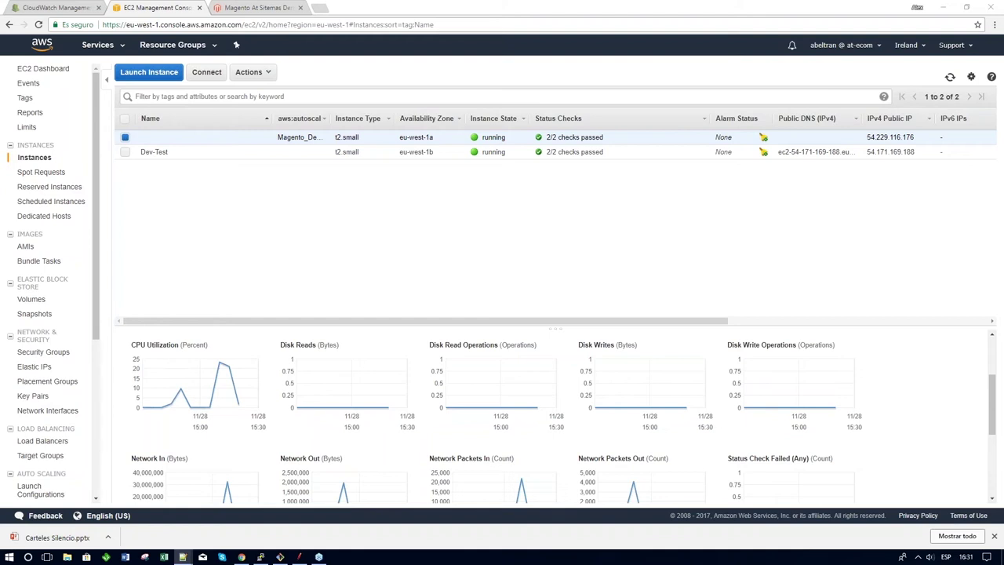
left_click(704, 24)
key("Return")
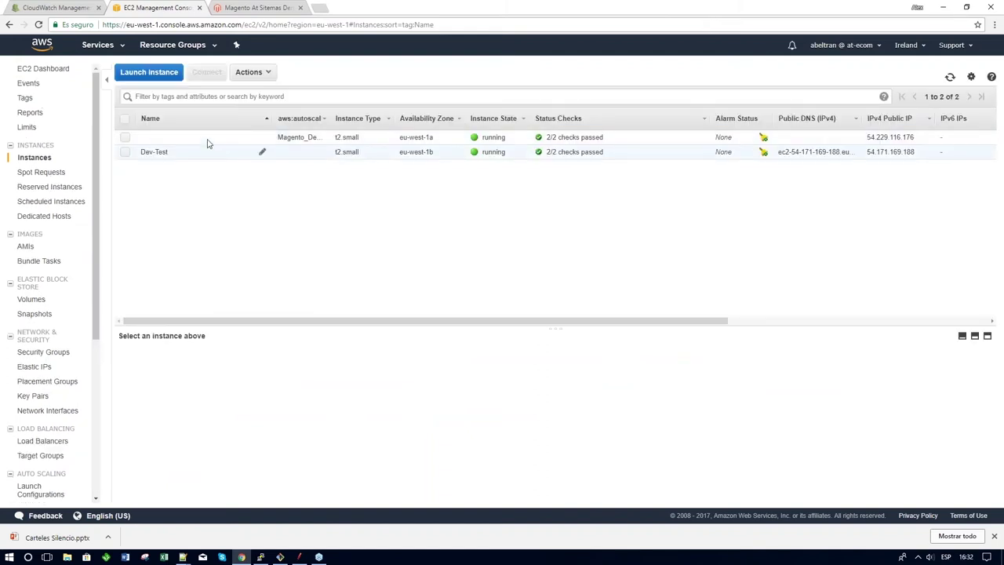
left_click(209, 147)
left_click(209, 138)
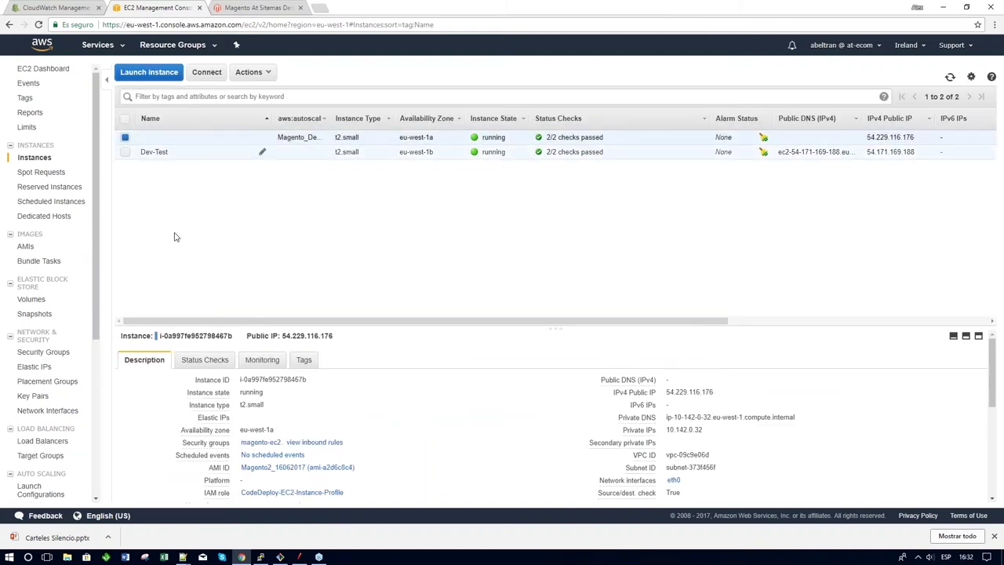
left_click(260, 359)
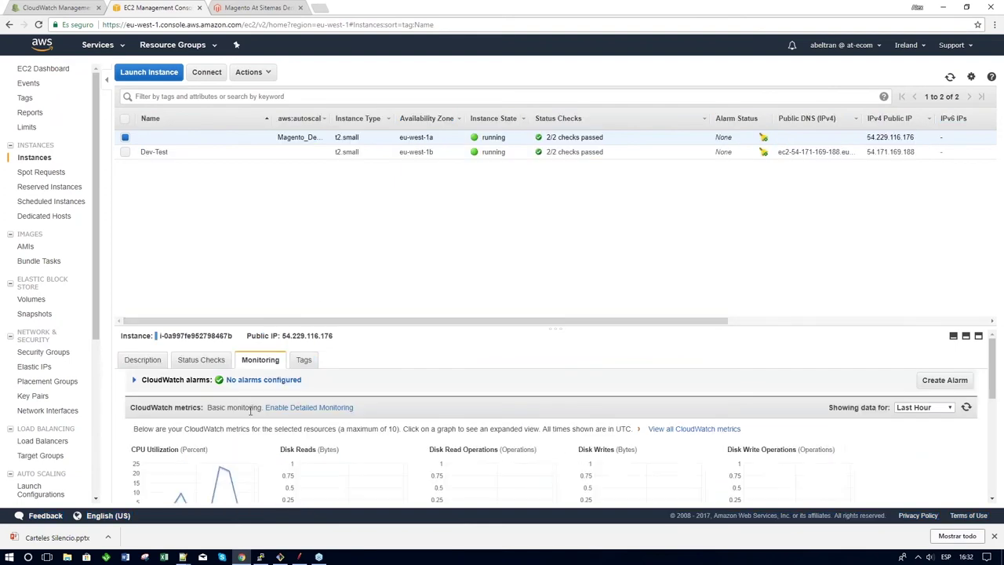
scroll(251, 411, "down", 2)
Reload the Magento storefront at cloudcommerce.atsistemas.com to check how it responds under load
mouse_move(301, 558)
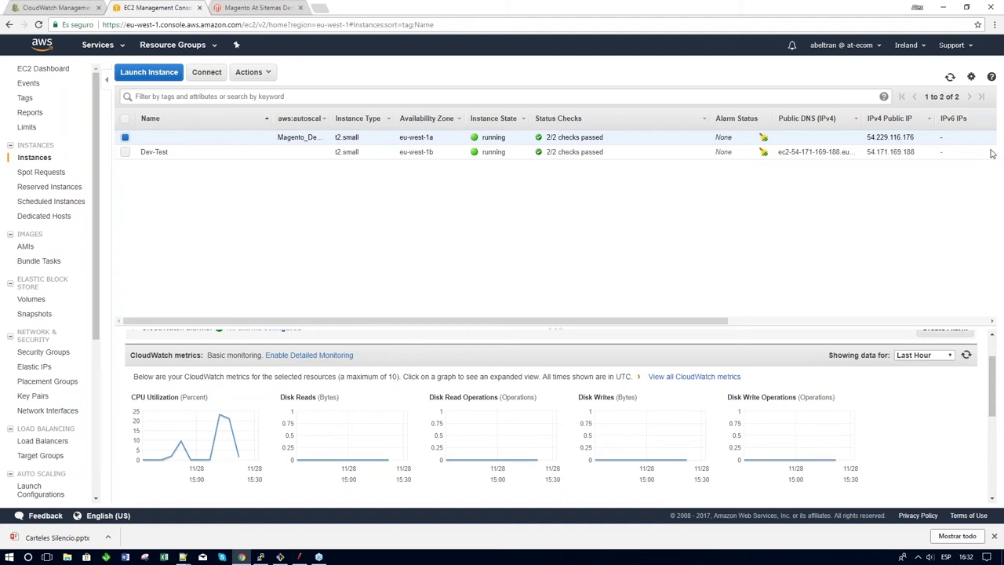
key("alt+Tab")
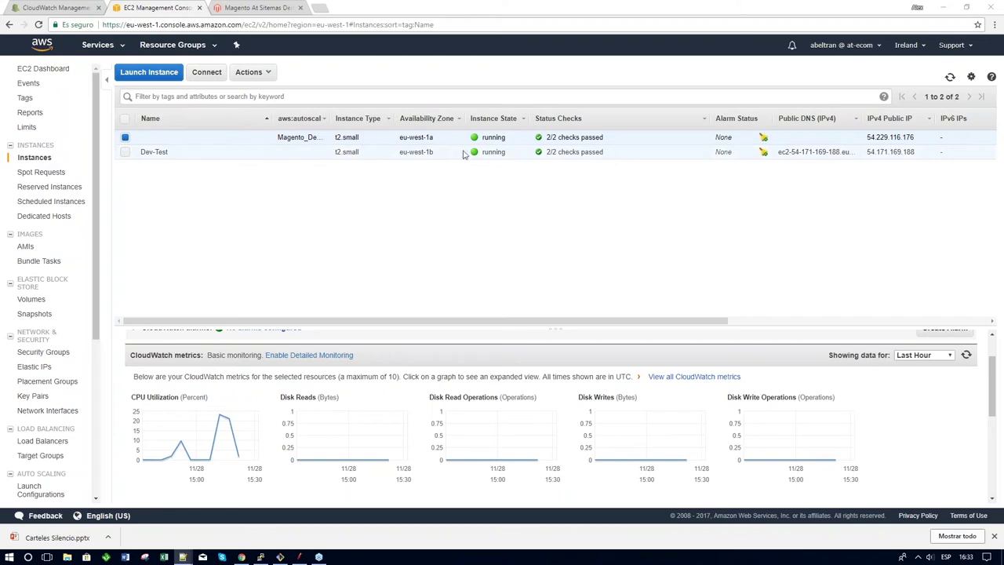
left_click(253, 7)
left_click(266, 22)
key("Return")
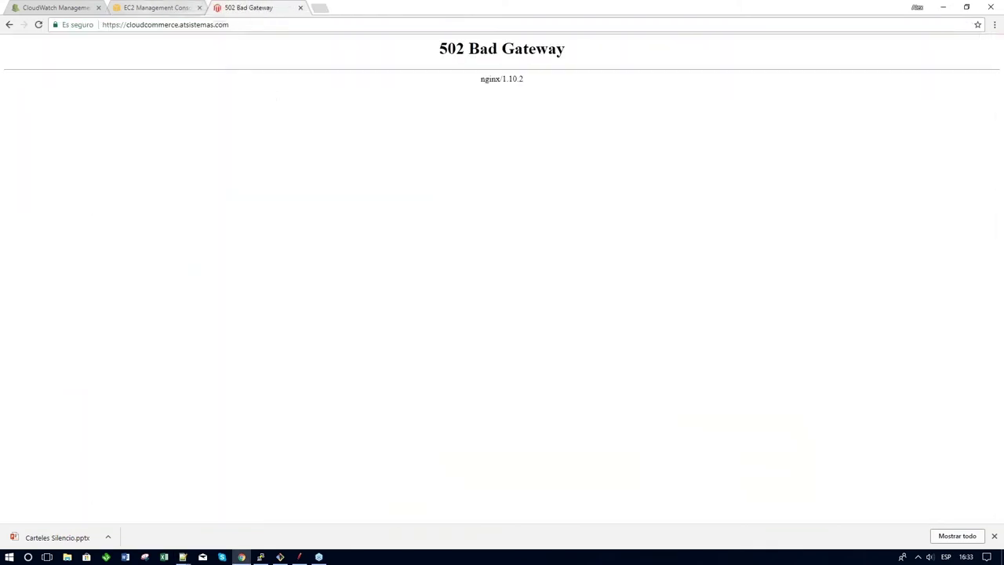
Go back to the EC2 console, reload the instances, and review the Magento instance's updated monitoring metrics
left_click(141, 8)
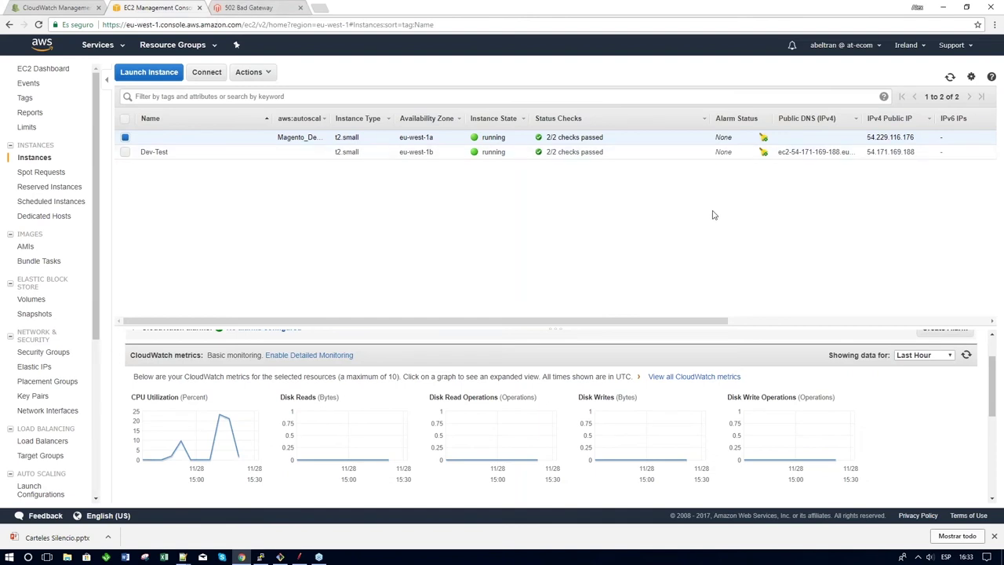
key("F5")
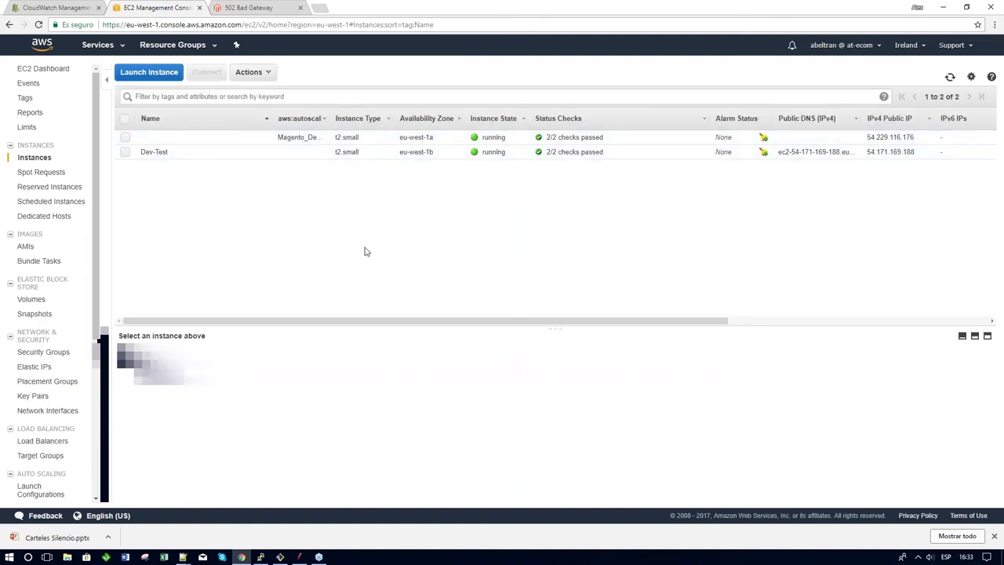
left_click(366, 139)
mouse_move(208, 392)
left_click(201, 359)
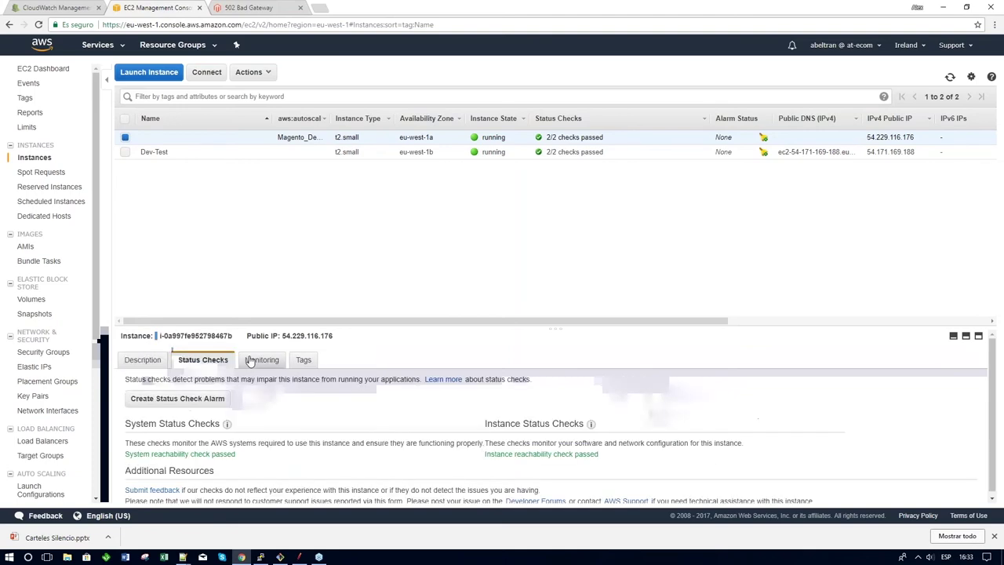
left_click(262, 359)
scroll(249, 386, "down", 1)
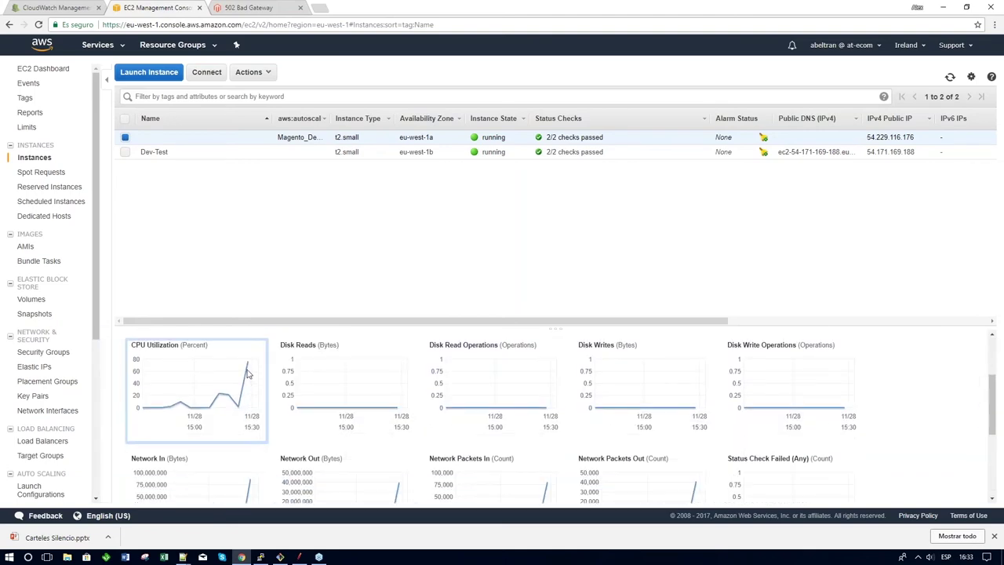
Examine the Magento instance's CPU Utilization graph in expanded view, close it, and reload the instances list
left_click(250, 381)
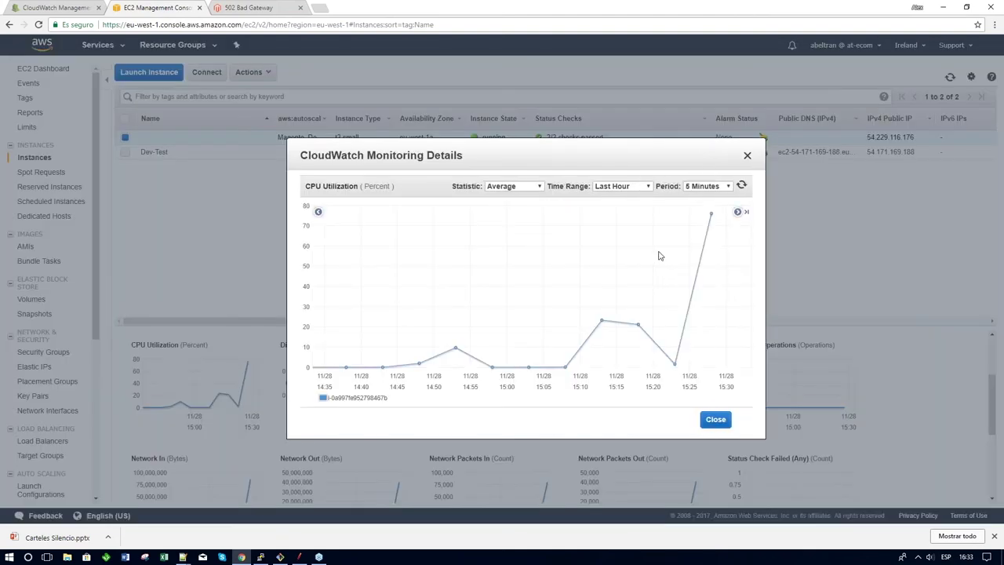
mouse_move(711, 217)
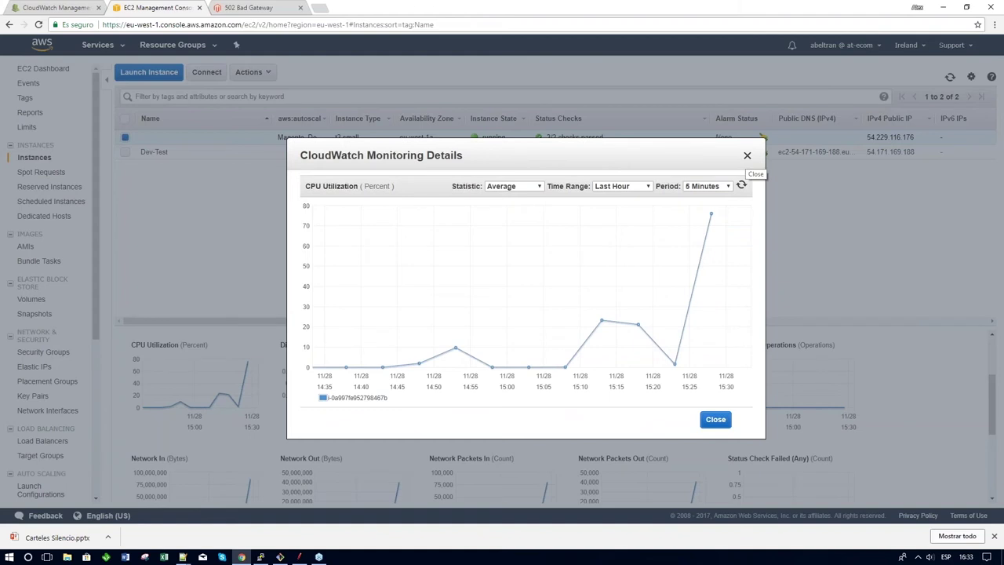
left_click(747, 156)
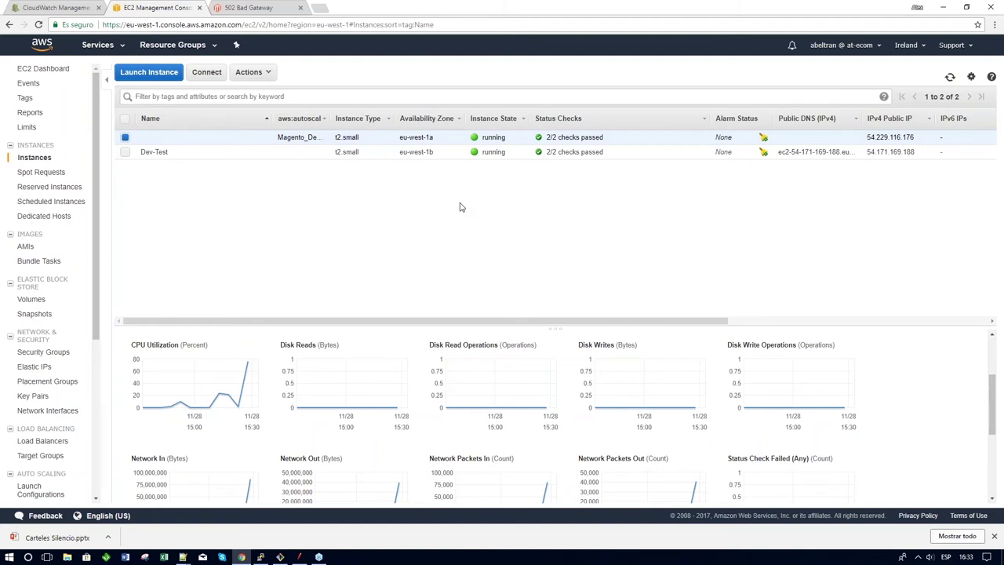
key("F5")
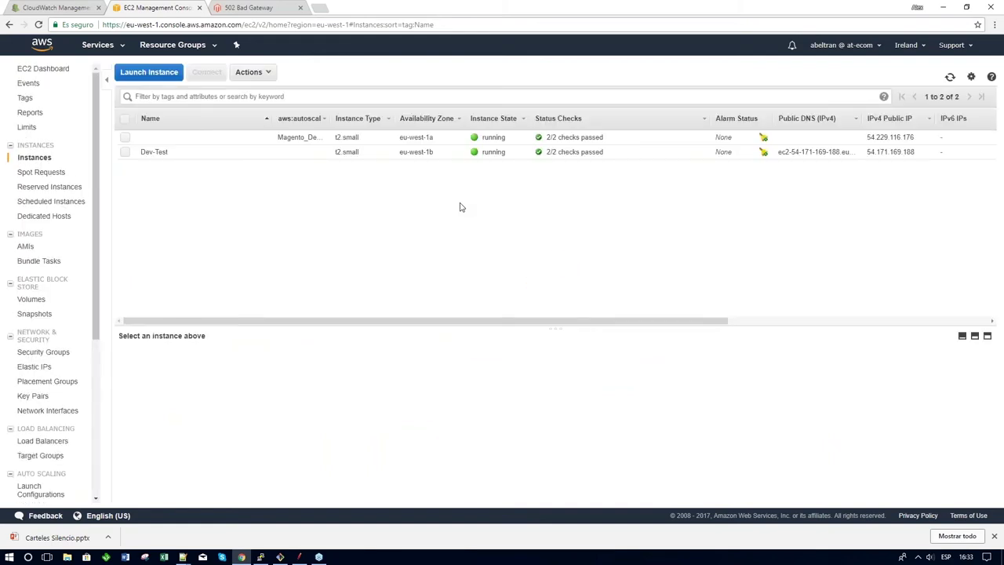
Open the Magento instance's monitoring metrics, check the storefront page at cloudcommerce.atsistemas.com, and return to the EC2 instances
left_click(215, 143)
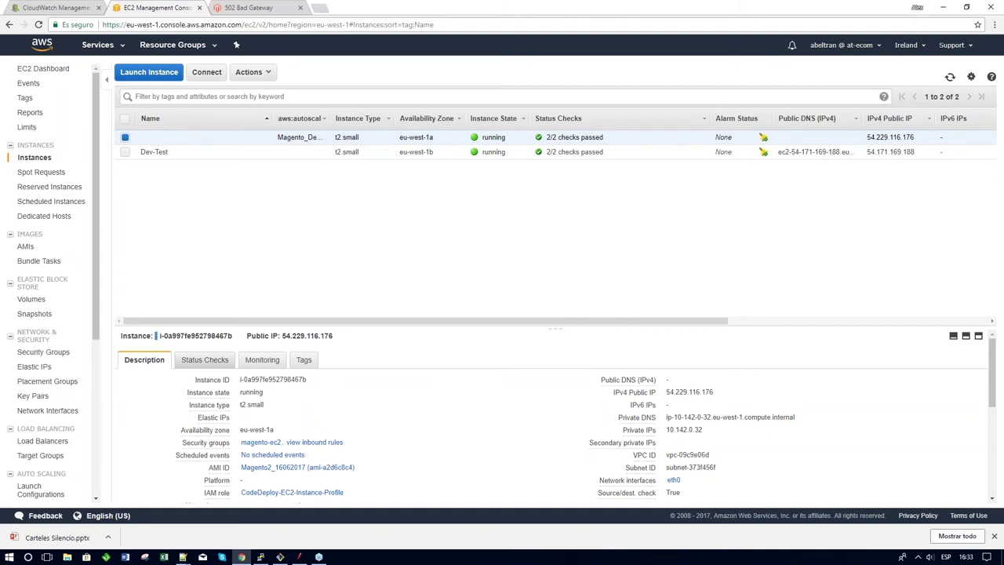
left_click(242, 361)
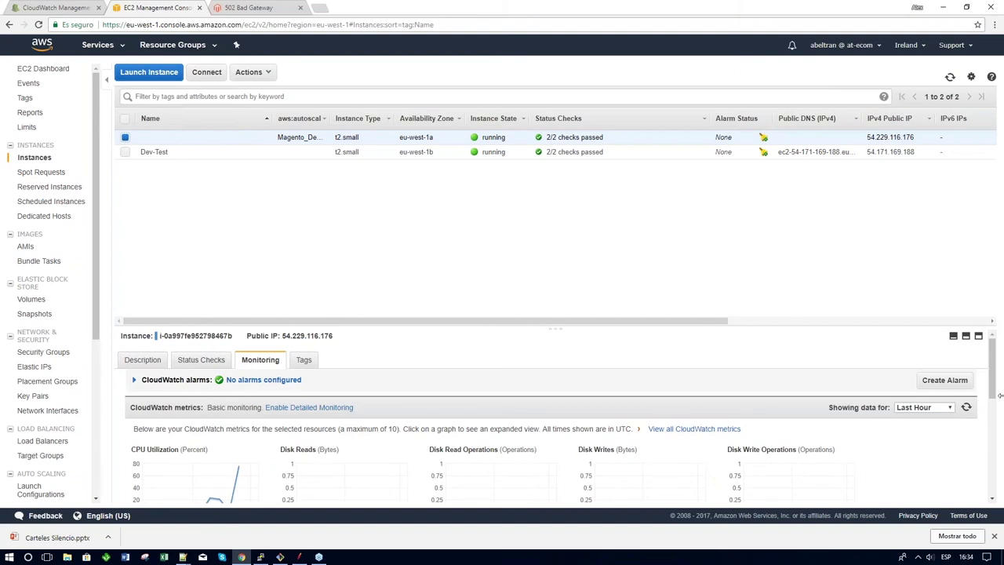
key("alt+Tab")
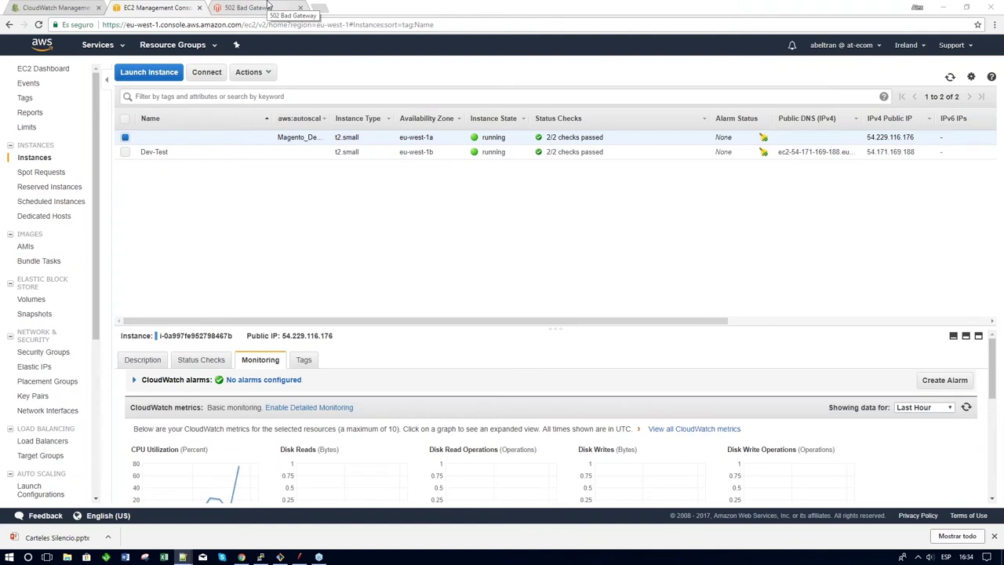
left_click(264, 7)
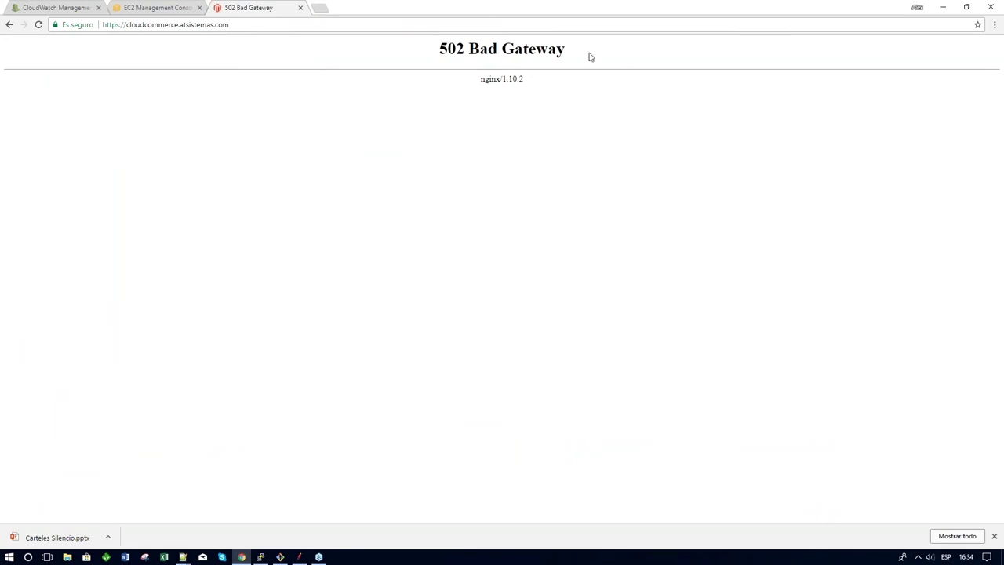
left_click(181, 6)
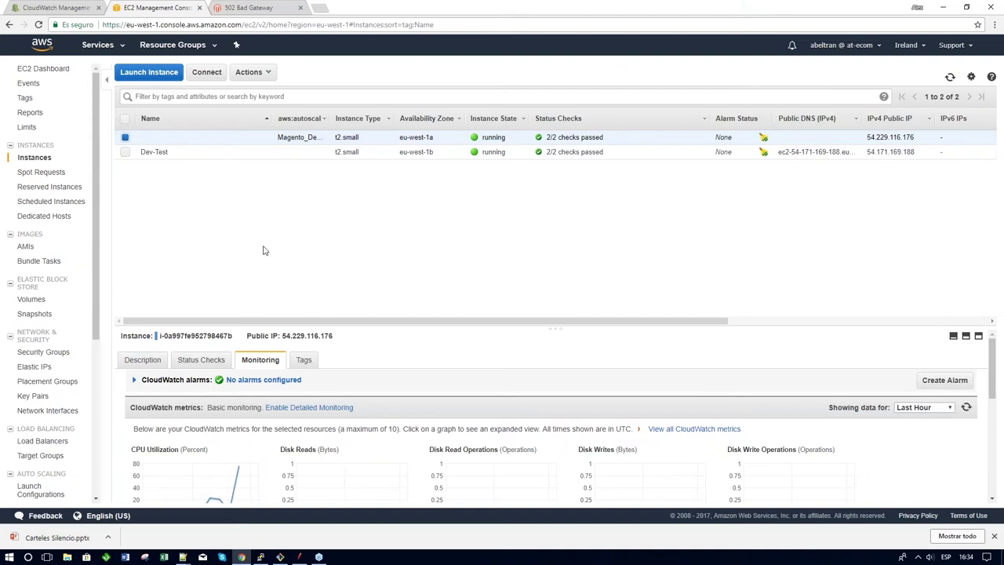
Compare the CPU Utilization graphs of the Magento and Dev-Test instances, and reload the instances list
scroll(240, 450, "down", 3)
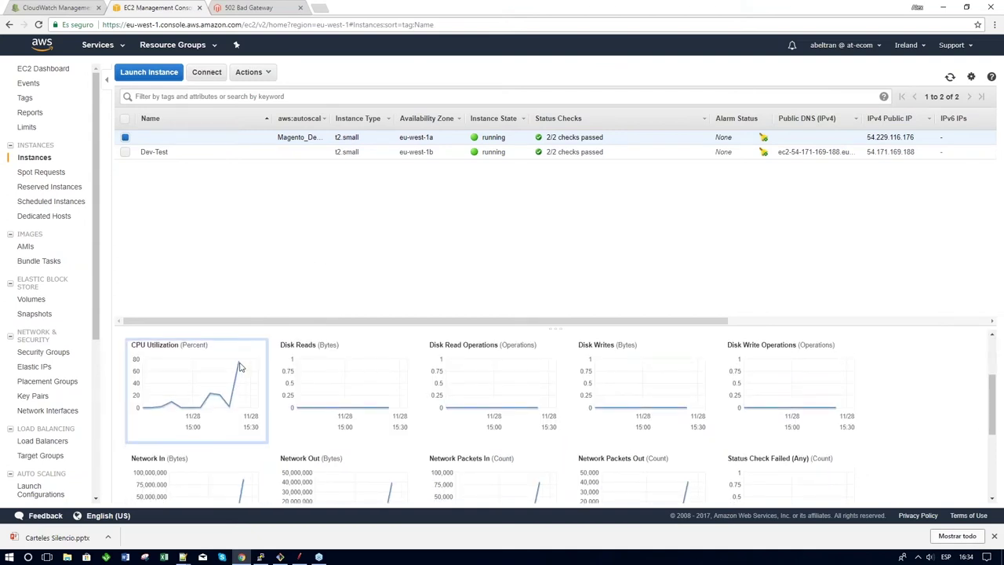
left_click(268, 152)
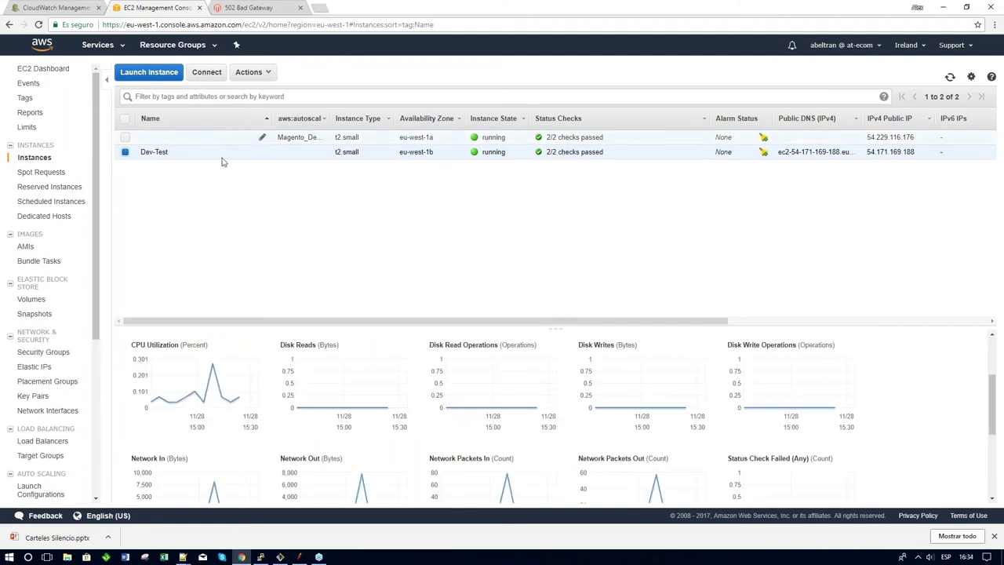
key("F5")
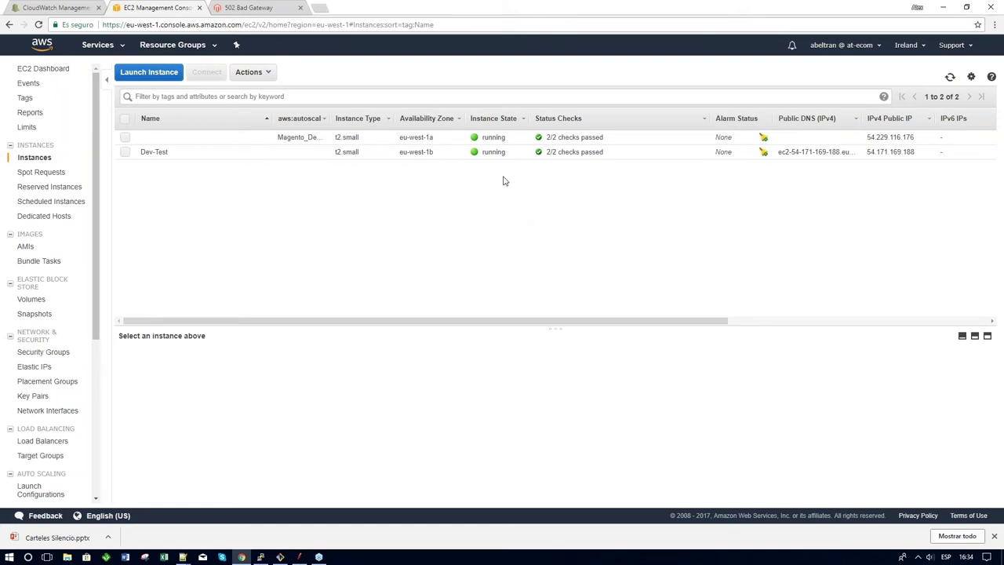
Reload the EC2 instances and bring up the Magento instance's CPU Utilization graph in its monitoring metrics
key("F5")
left_click(222, 139)
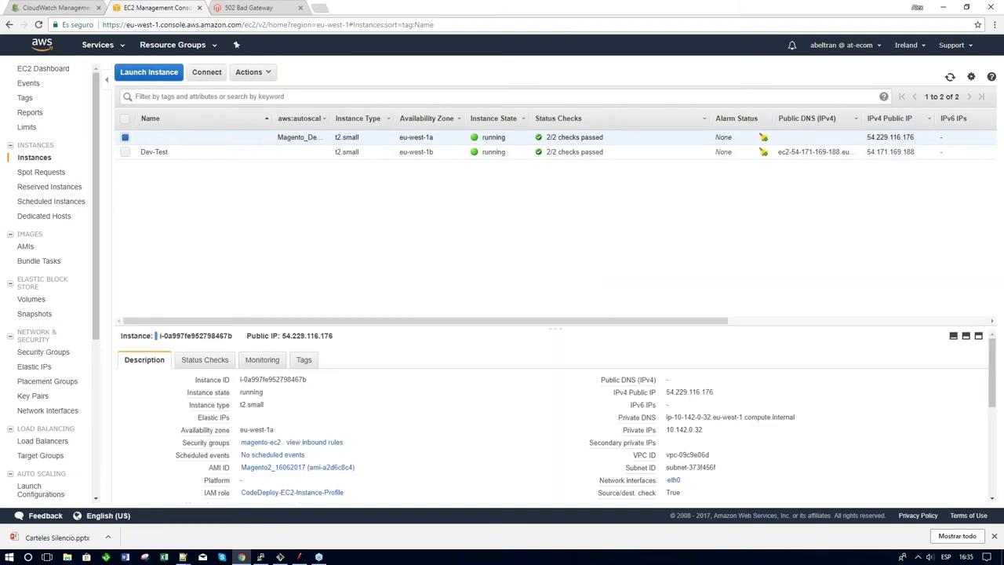
left_click(228, 362)
left_click(262, 361)
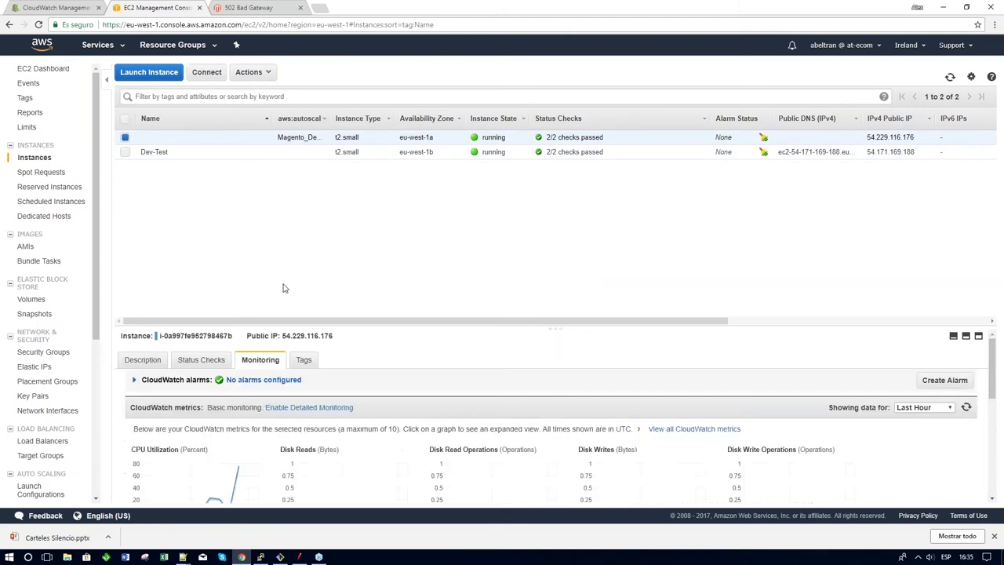
scroll(298, 427, "down", 1)
scroll(549, 415, "down", 2)
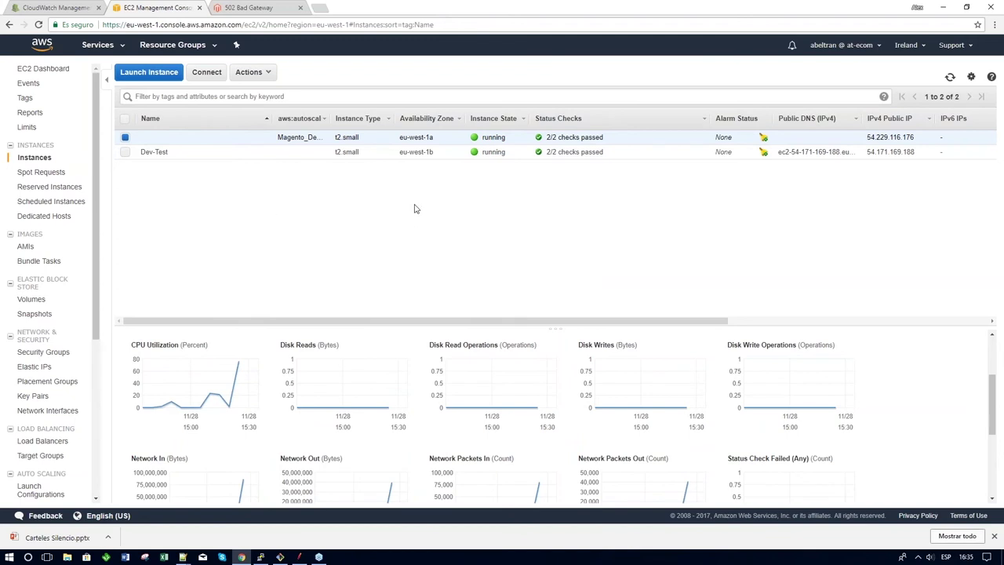
Reload the EC2 page and review the Magento instance's CPU and network graphs
key("F5")
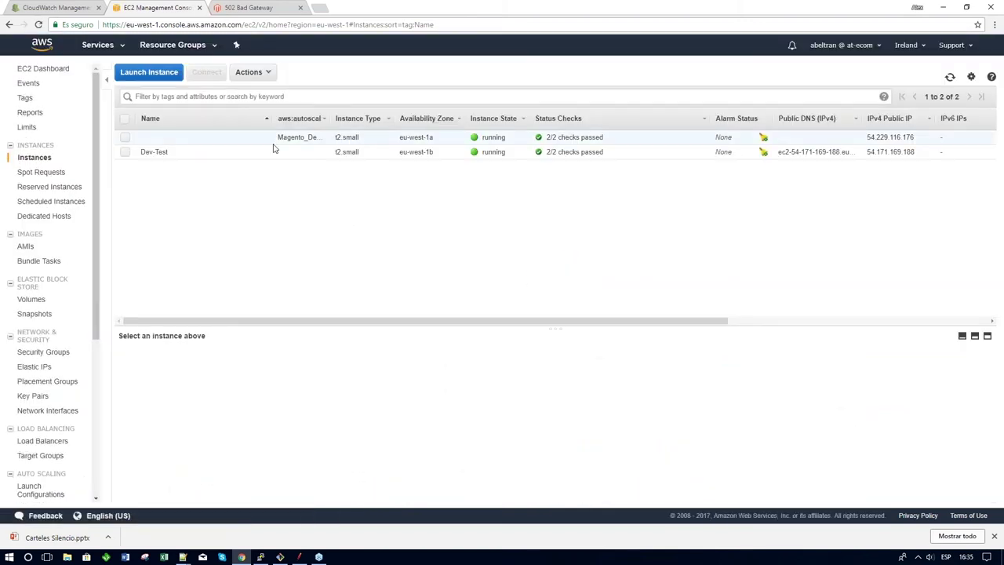
left_click(232, 143)
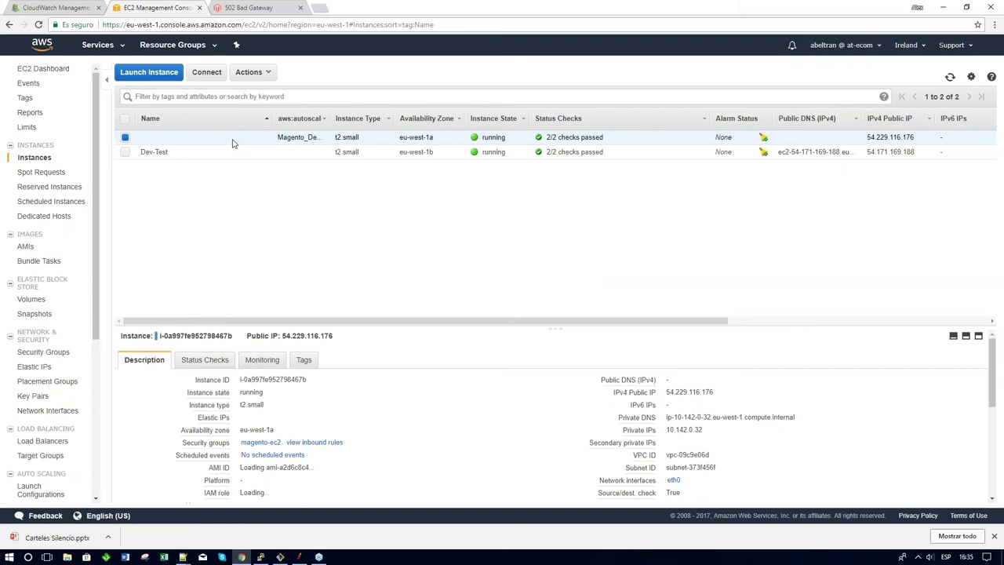
left_click(262, 360)
scroll(271, 271, "down", 5)
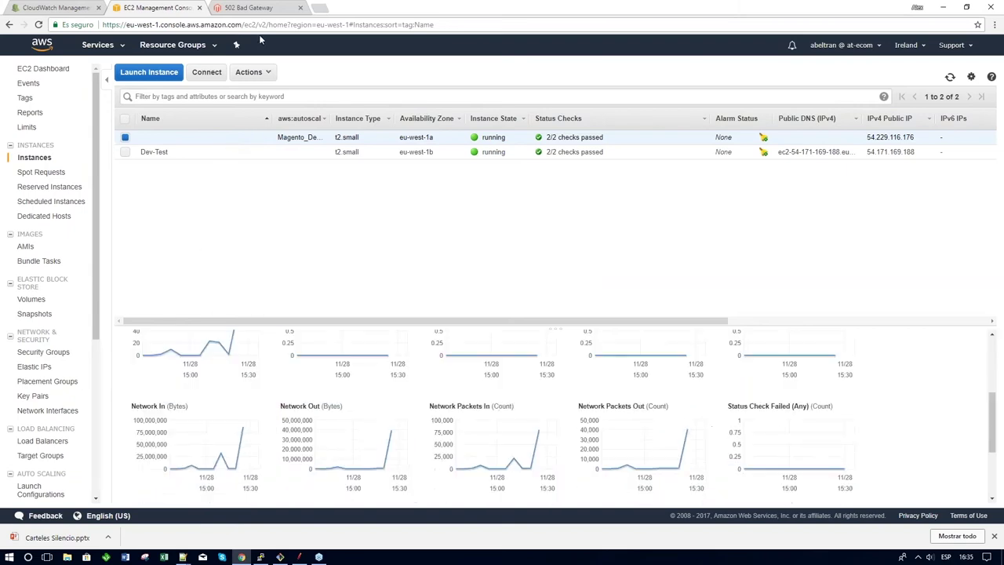
Check the storefront page briefly and return to the Magento instance's CPU Utilization graph in the EC2 console
left_click(249, 8)
left_click(178, 7)
scroll(253, 381, "up", 2)
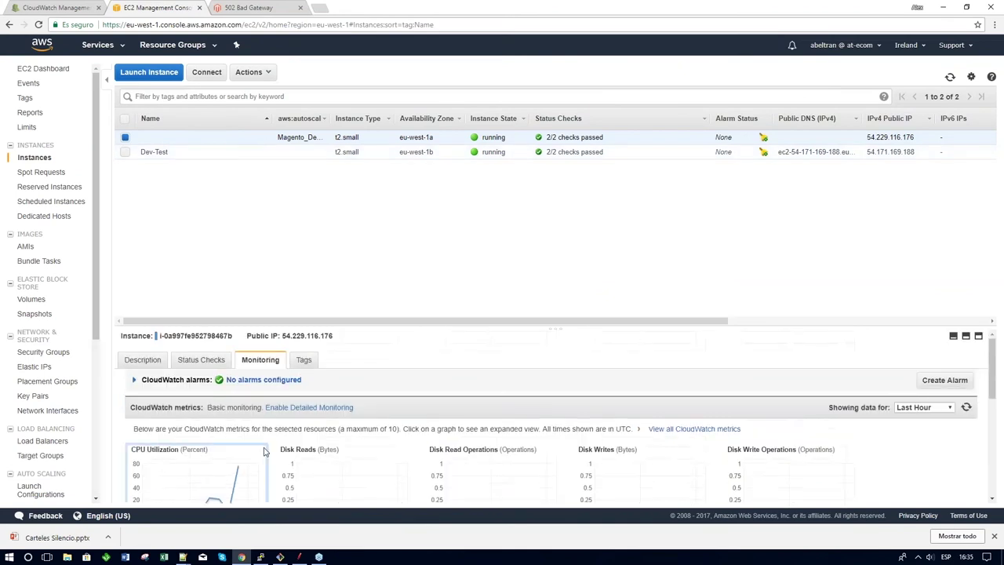
scroll(246, 407, "down", 2)
scroll(240, 400, "up", 1)
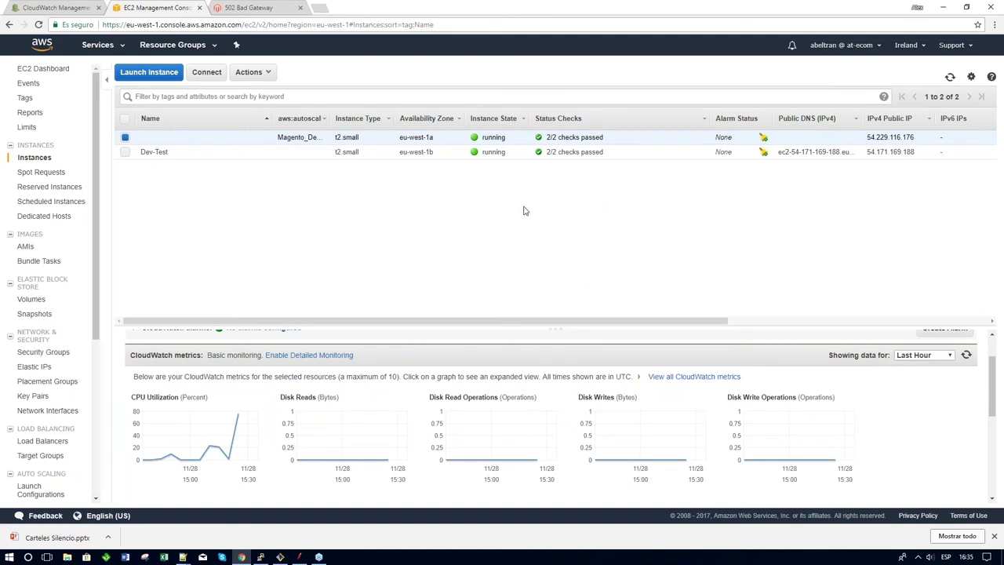
Deselect and reselect the Magento instance to view its monitoring graphs again
mouse_move(263, 138)
left_click(126, 138)
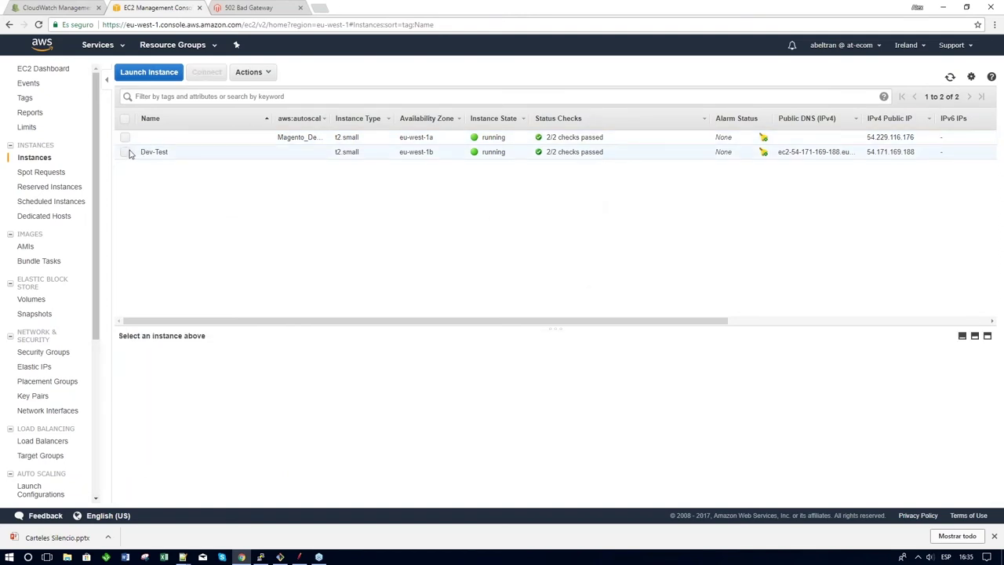
left_click(235, 146)
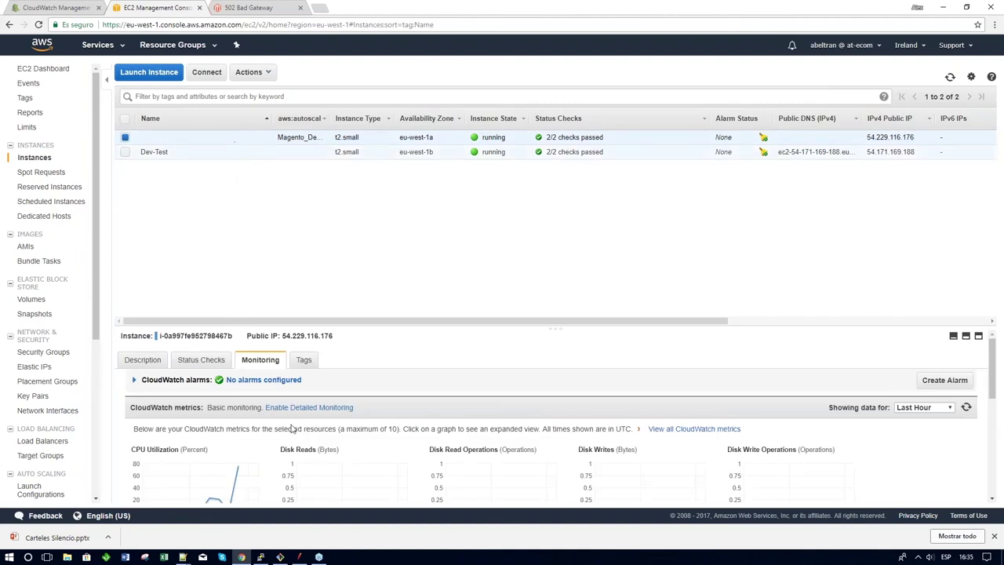
scroll(238, 427, "down", 1)
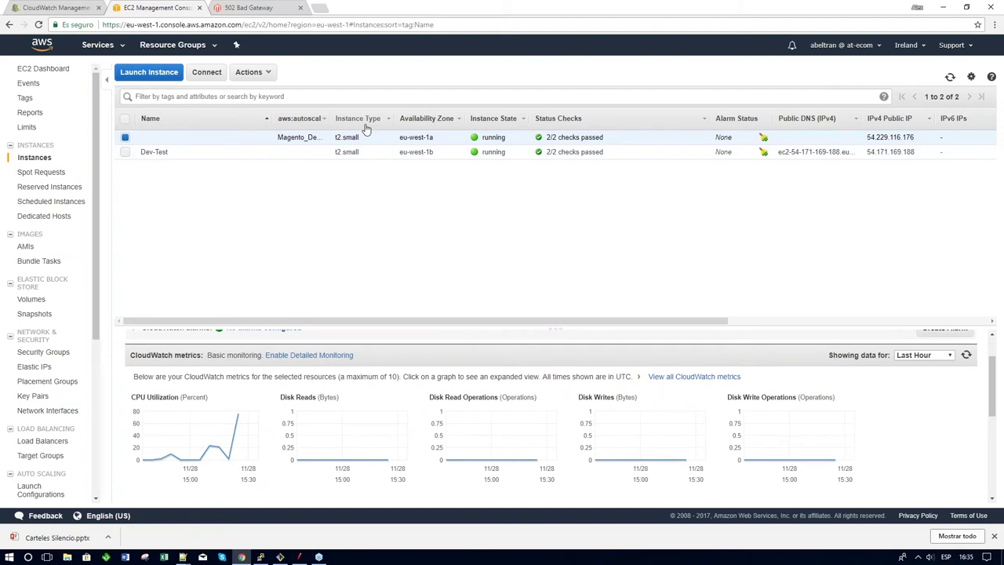
Reload the instances list twice and inspect the Magento instance's CPU Utilization graph for new data
key("F5")
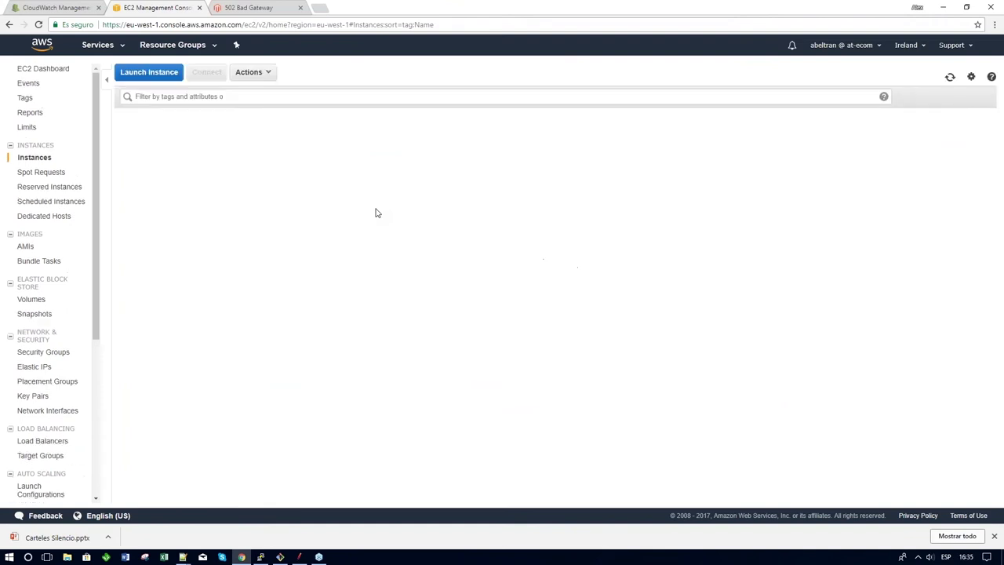
mouse_move(246, 136)
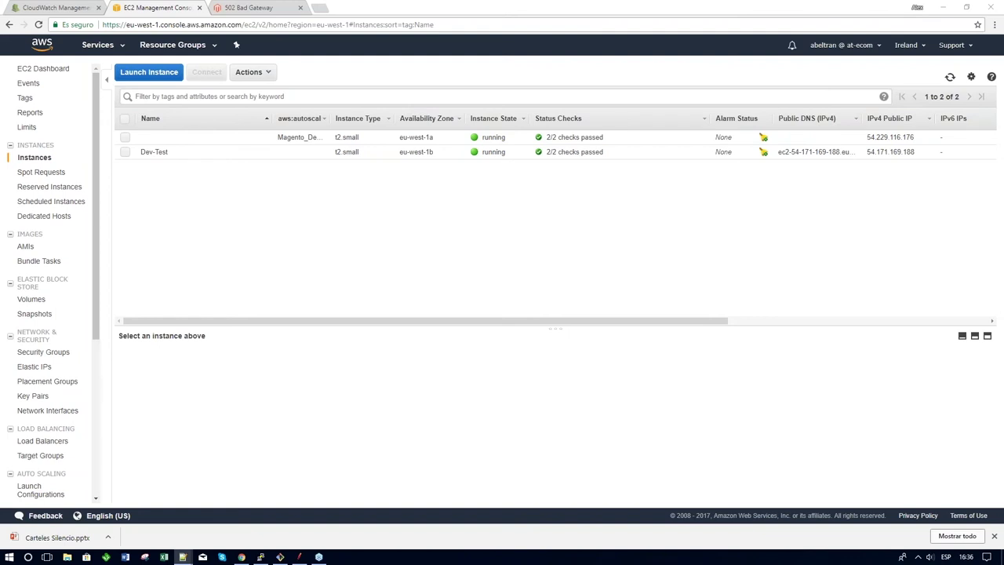
left_click(745, 291)
key("F5")
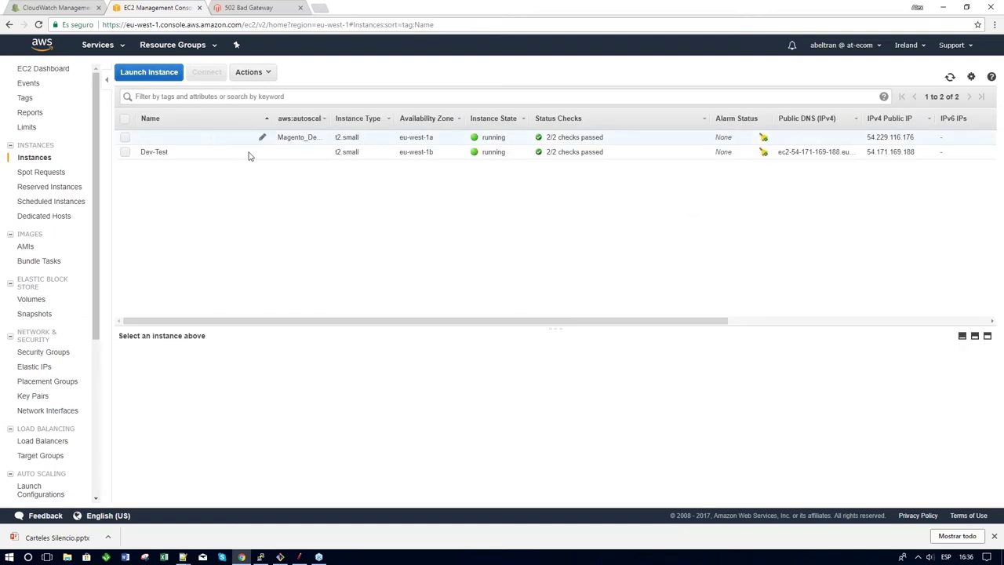
left_click(258, 138)
left_click(260, 359)
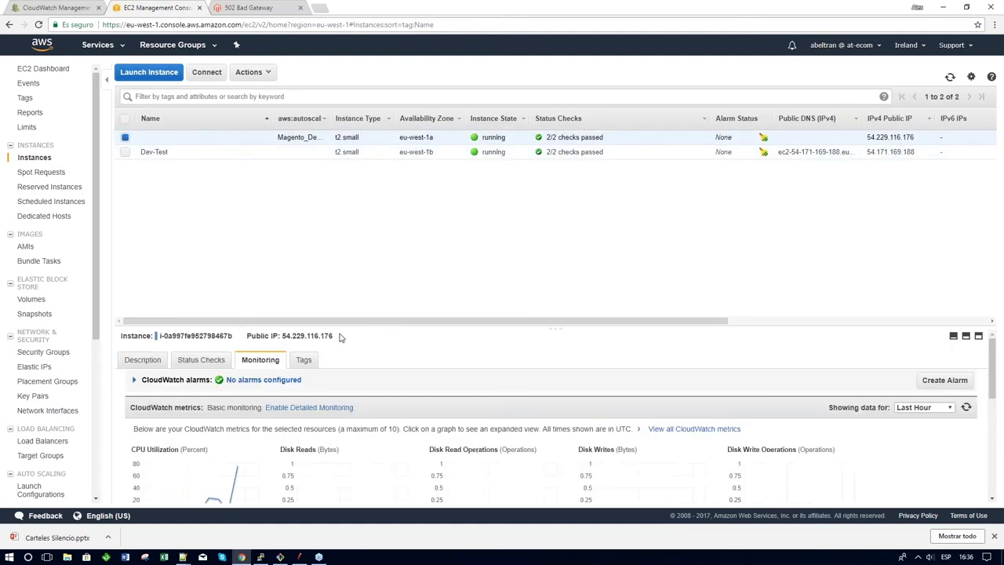
scroll(321, 338, "down", 1)
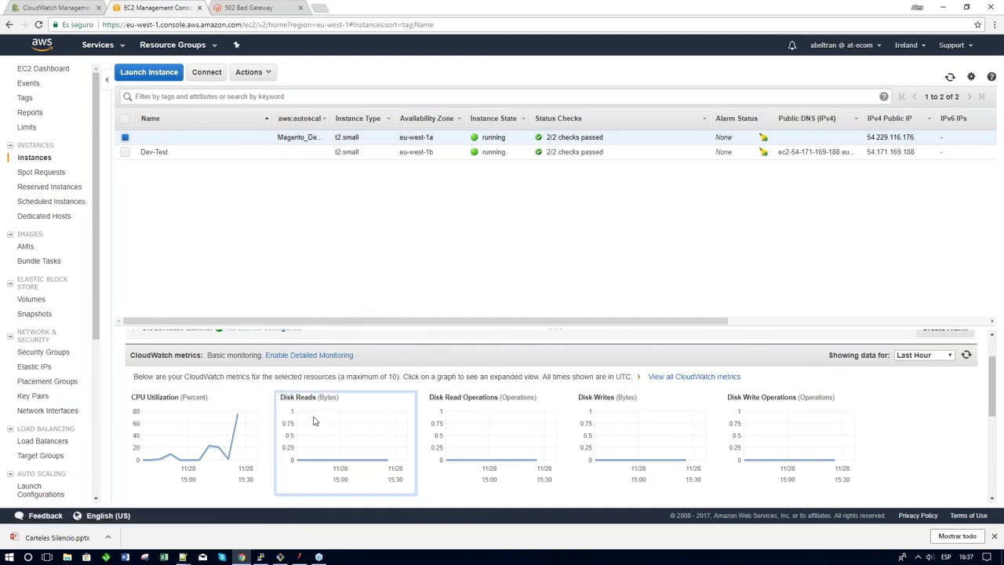
Reload the instances, examine the Magento instance's CPU Utilization in the expanded graph, close it, and look over the remaining instance columns
key("F5")
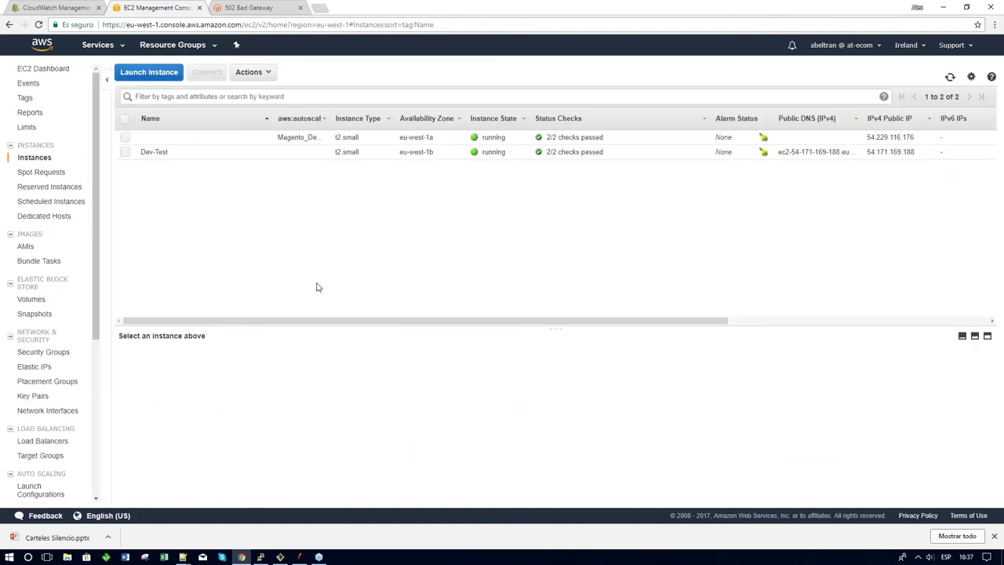
left_click(226, 141)
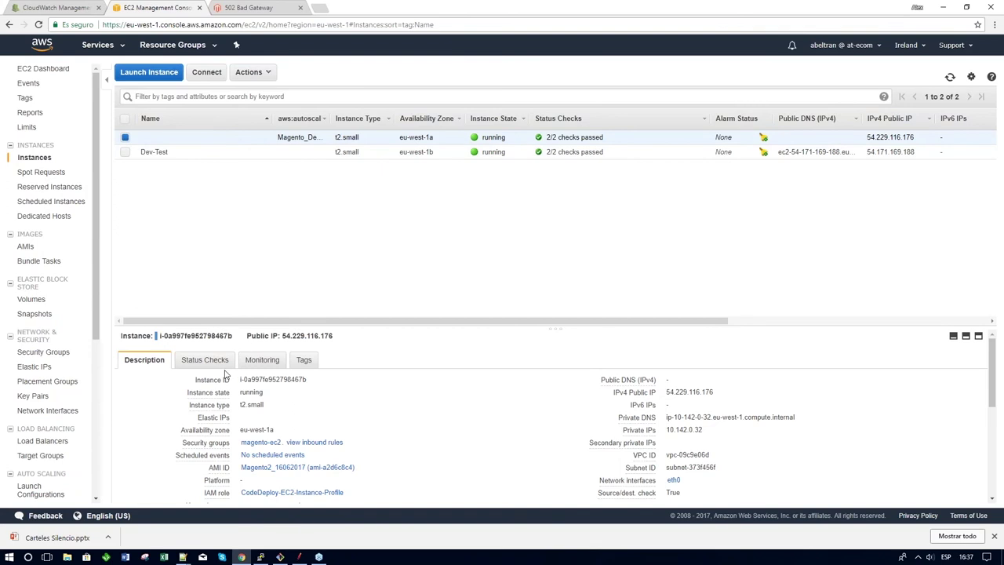
left_click(262, 359)
scroll(329, 424, "down", 1)
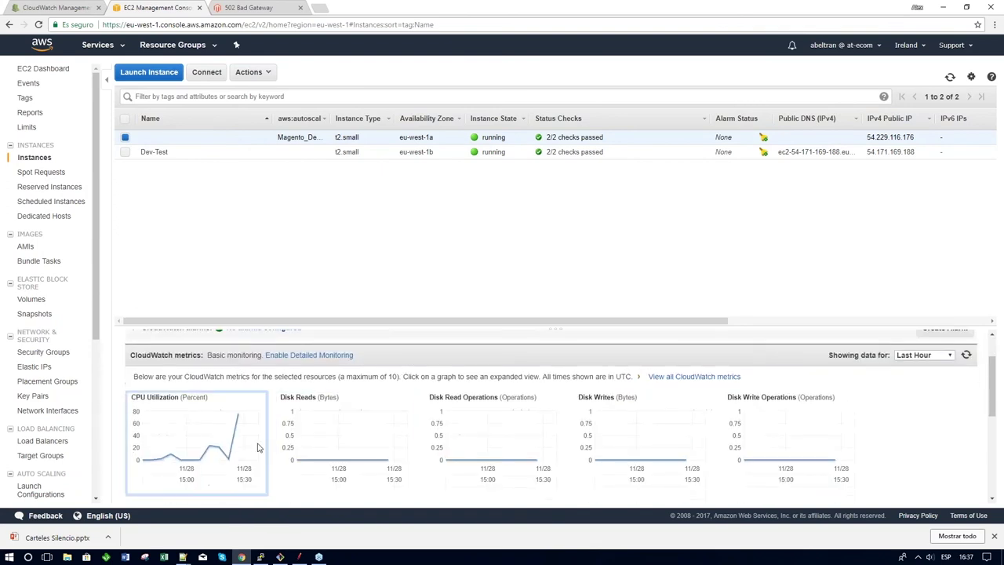
left_click(248, 428)
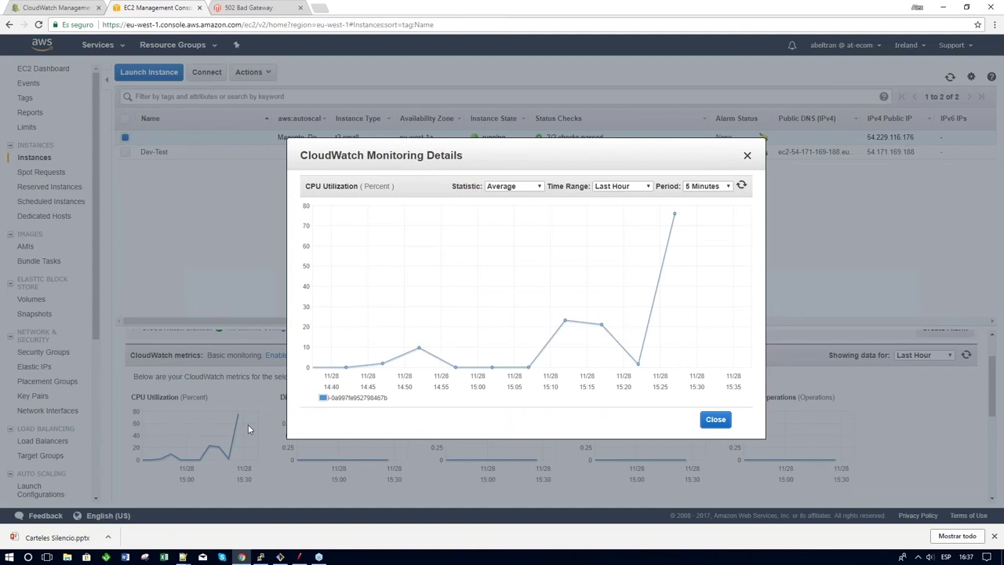
left_click(747, 154)
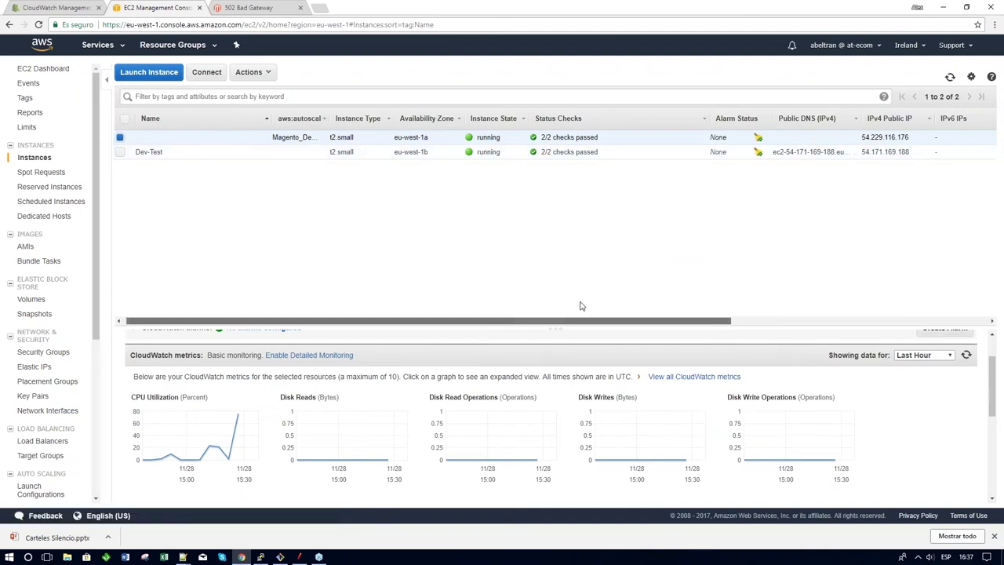
scroll(578, 306, "right", 3)
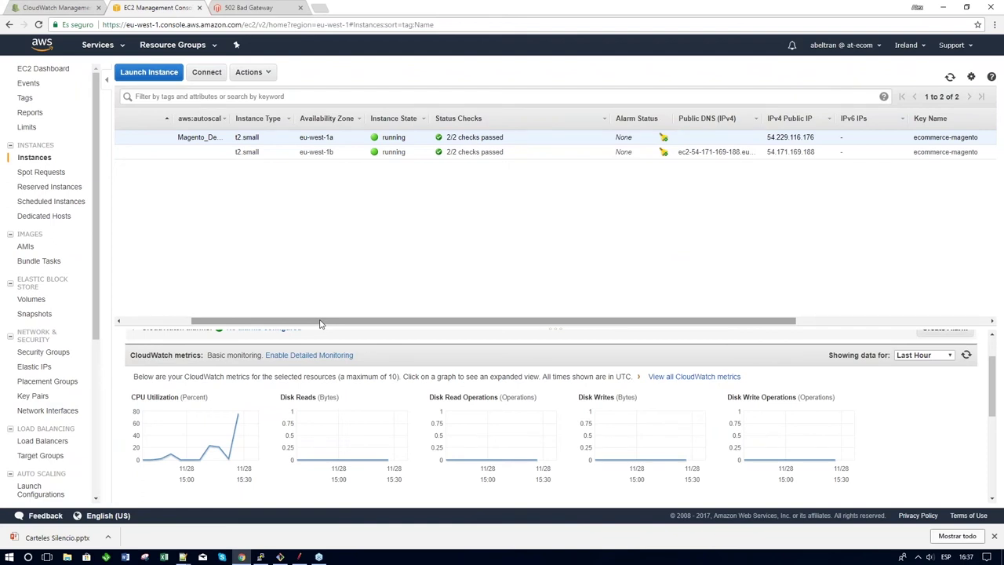
Refresh the EC2 instances once more and check the Magento instance's latest CloudWatch metrics
key("alt+Tab")
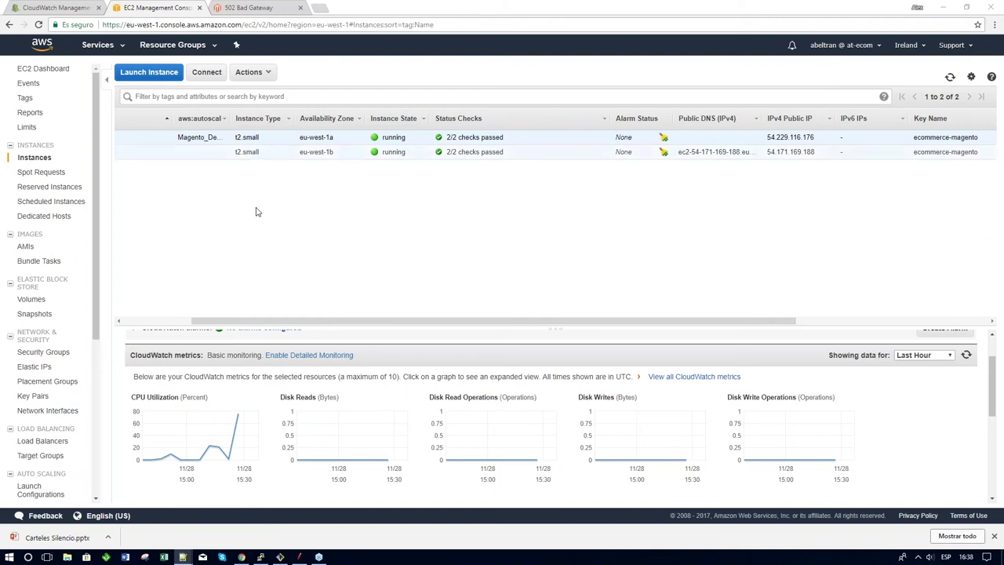
left_click(303, 213)
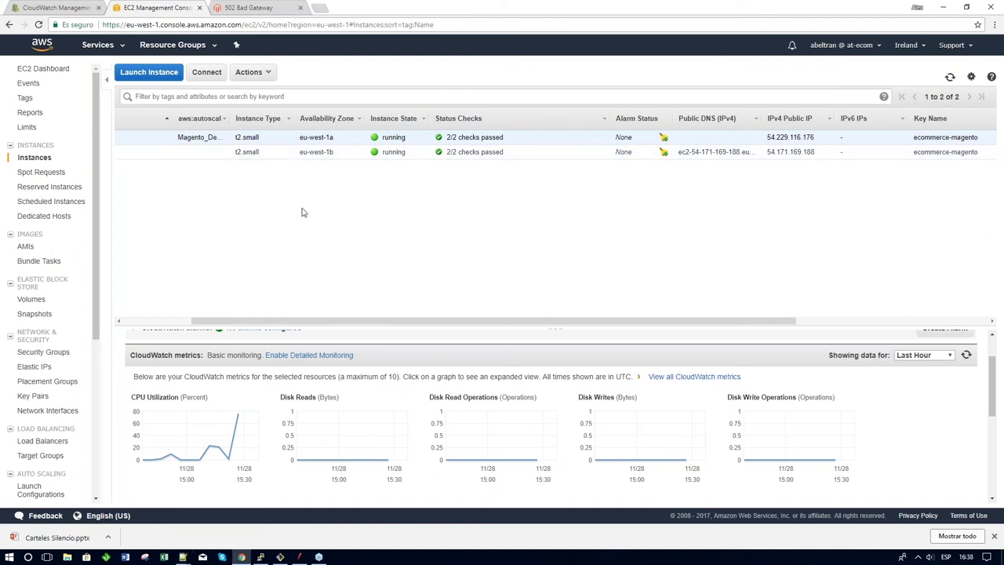
key("F5")
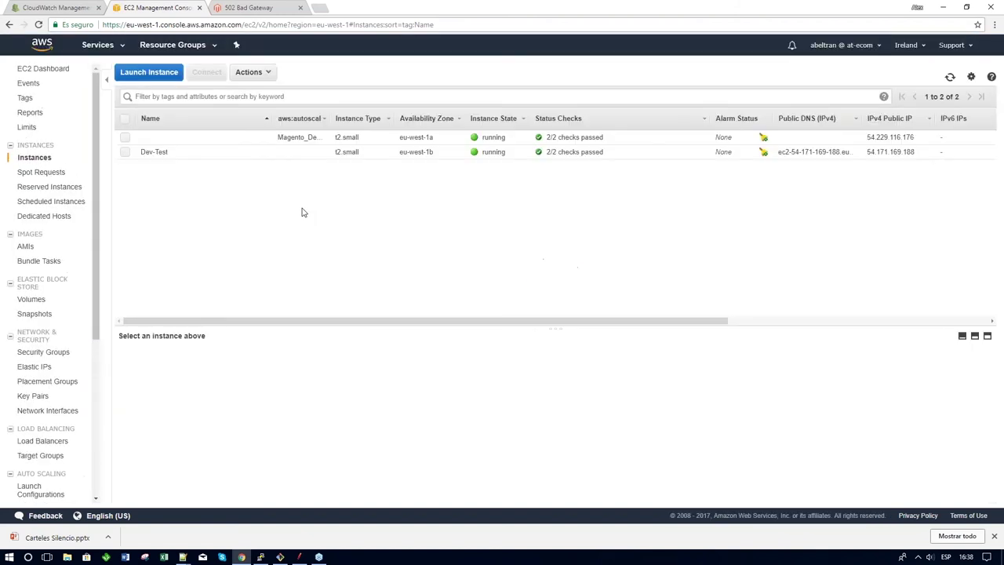
left_click(196, 138)
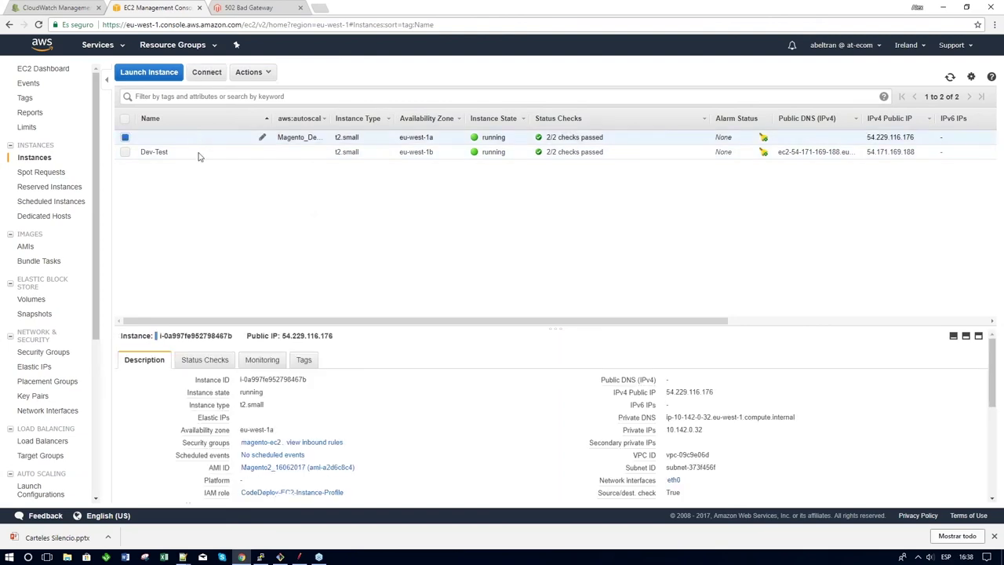
left_click(266, 362)
scroll(235, 470, "down", 2)
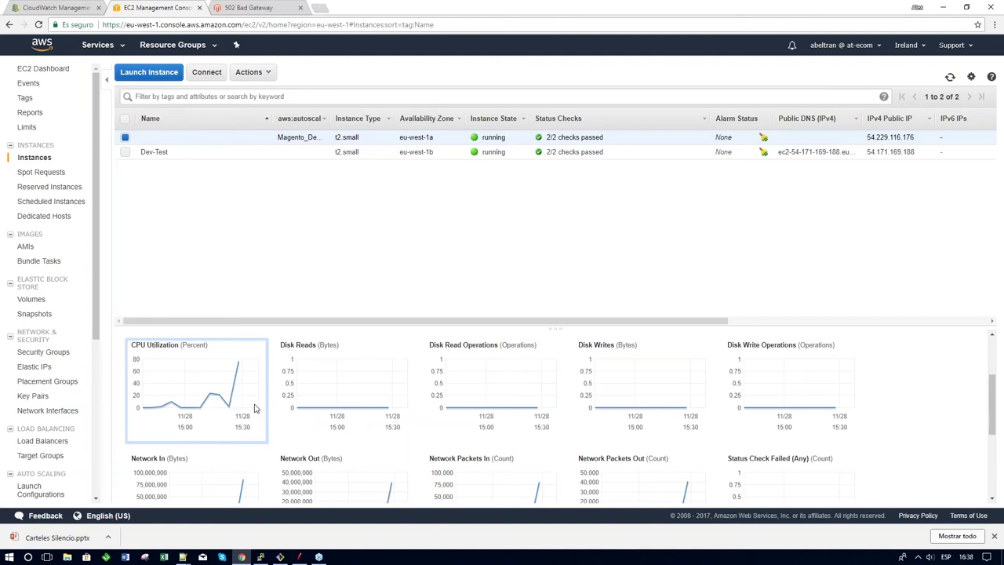
Reload the instances list and examine the Magento instance's latest CPU Utilization graph
key("F5")
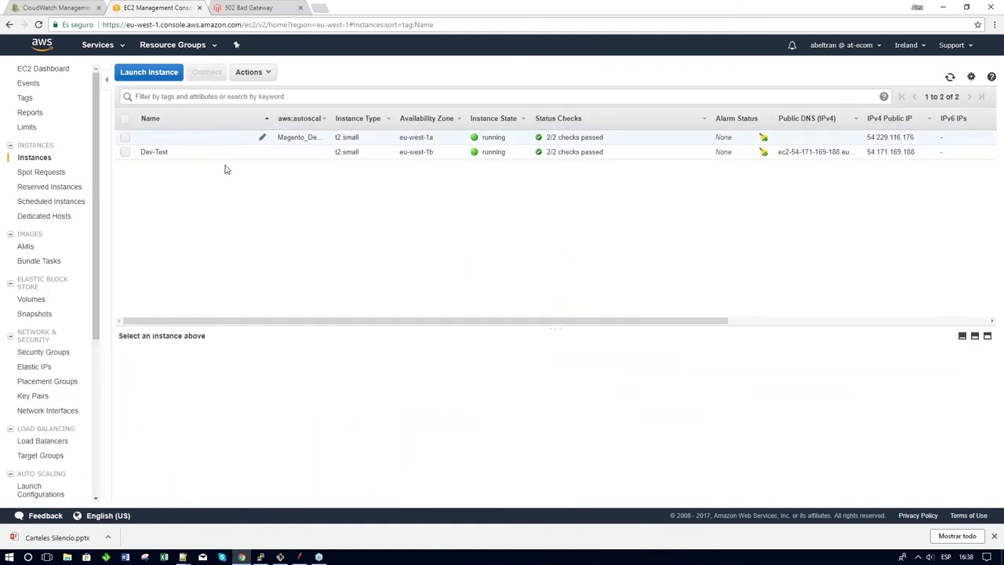
left_click(224, 138)
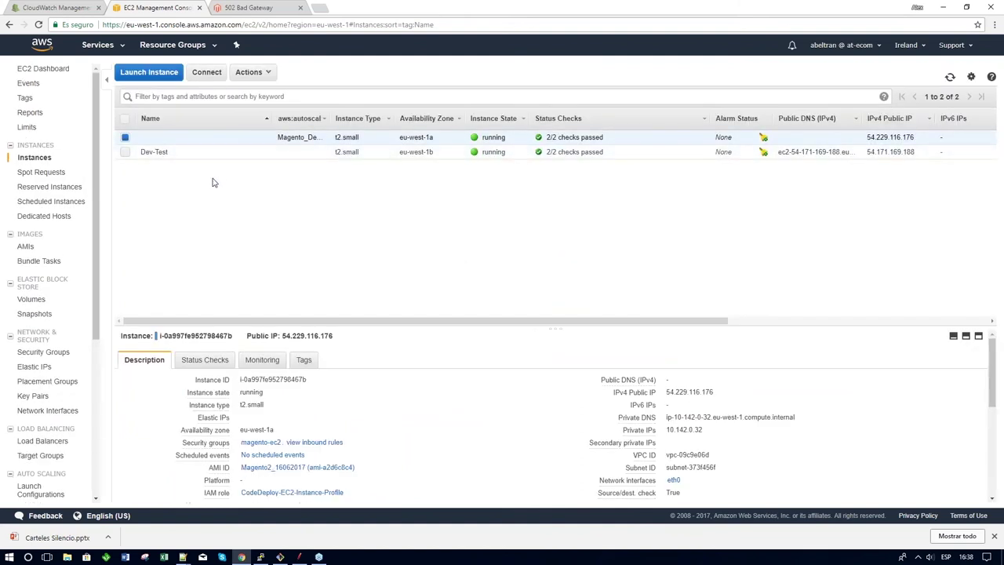
left_click(281, 358)
scroll(304, 369, "down", 1)
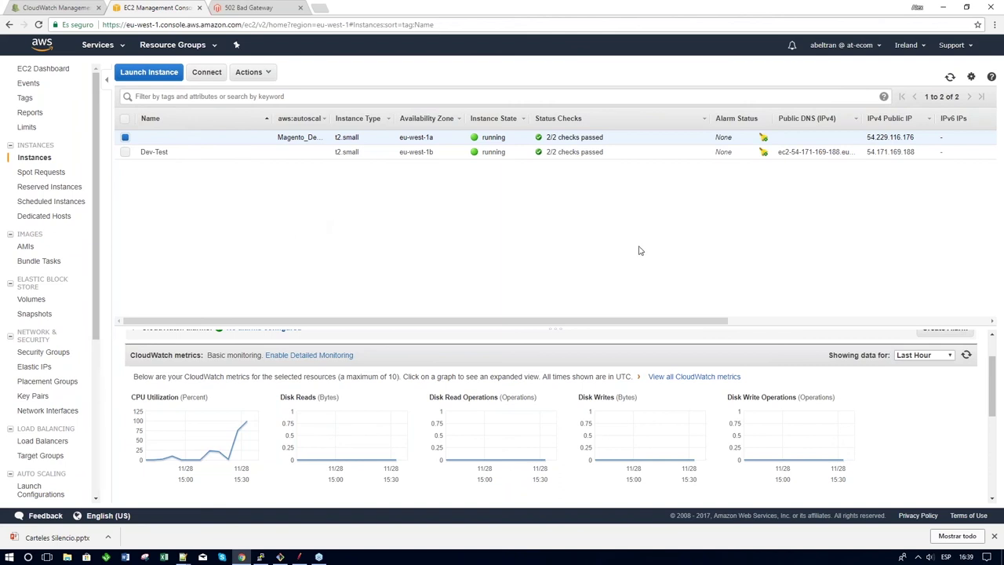
Recheck the Magento instance's monitoring graphs after a reload, and reload the instances list again to look for an additional auto-scaled instance
key("F5")
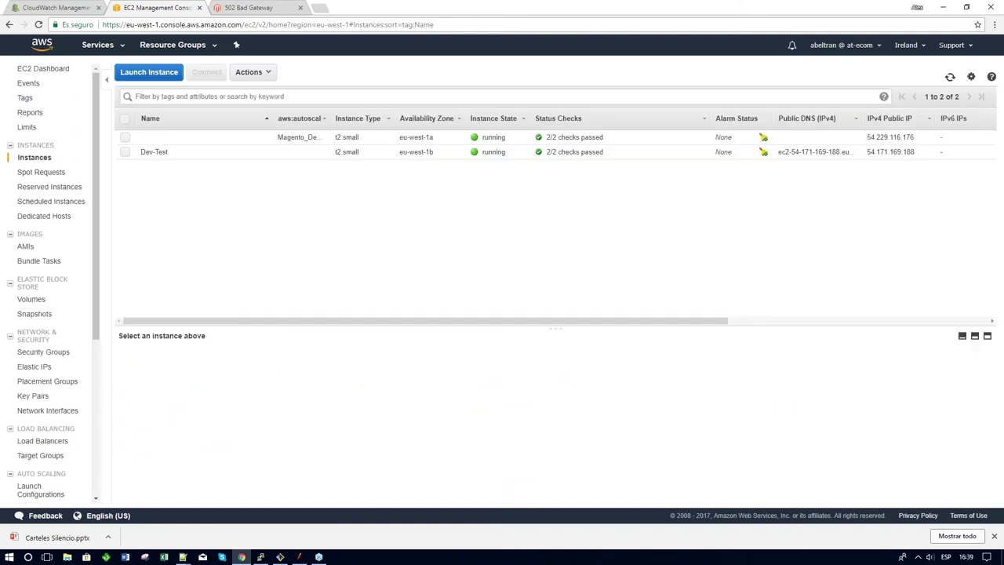
left_click(175, 143)
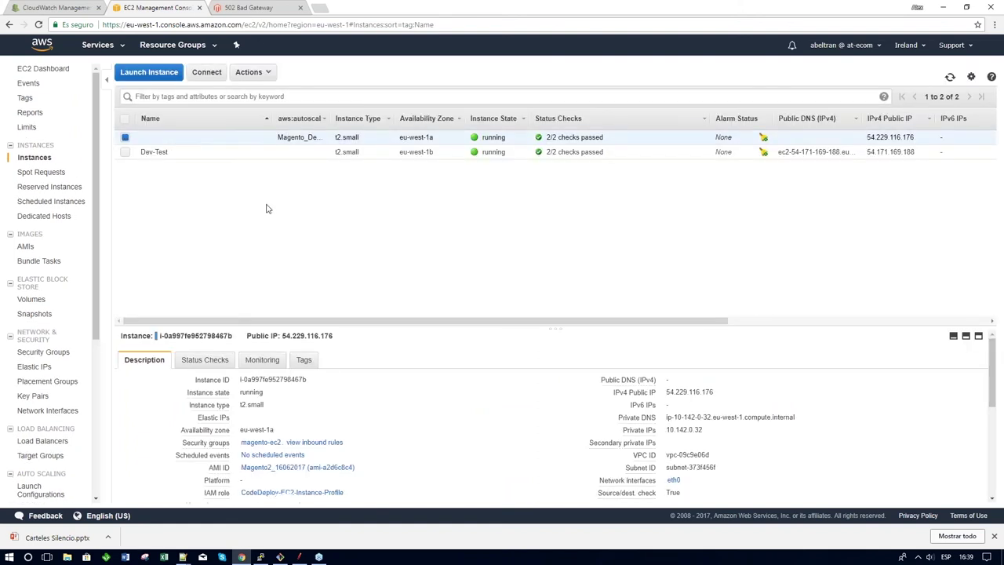
left_click(260, 360)
scroll(208, 451, "down", 3)
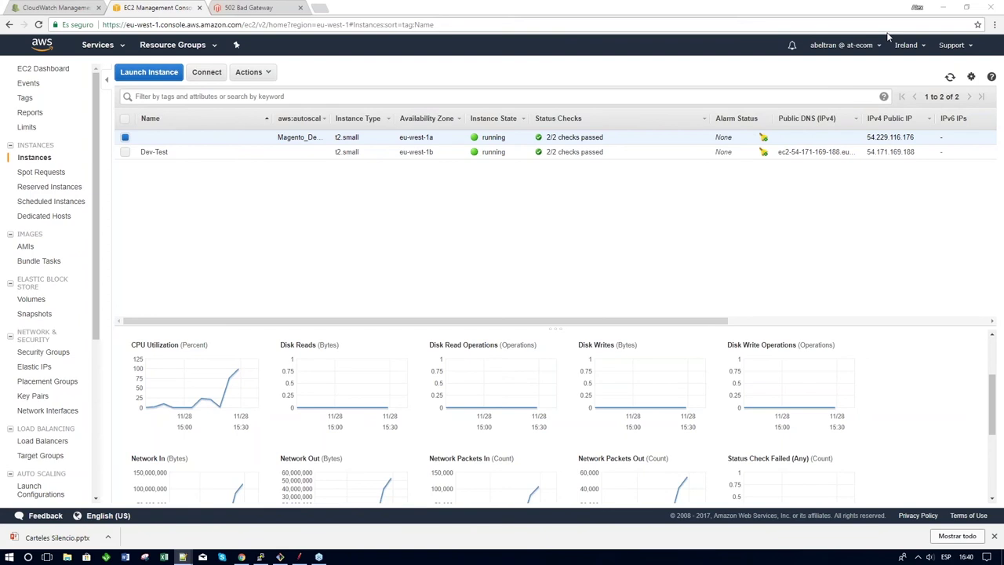
left_click(586, 210)
key("F5")
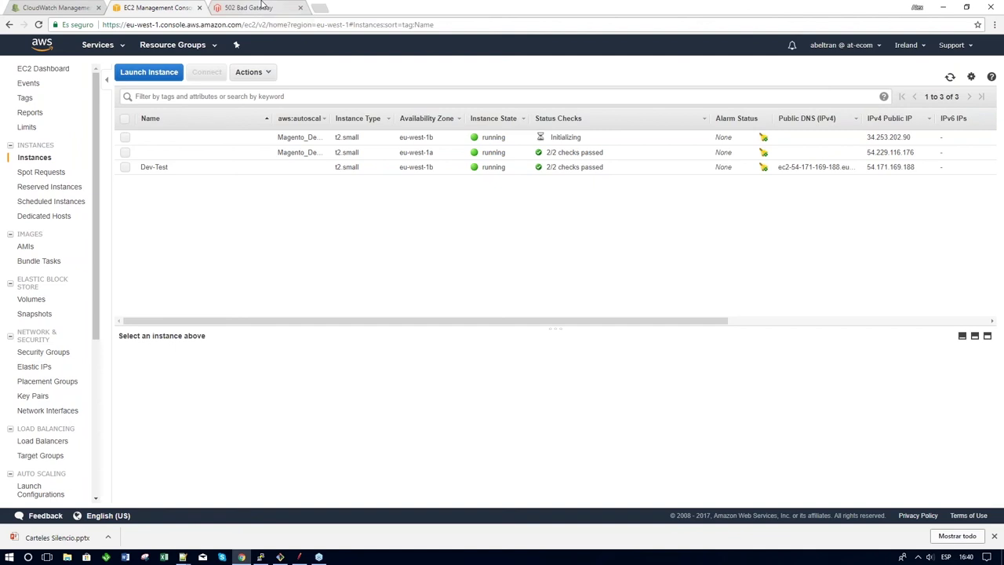
Switch to JMeter, stop the running Magento load test, and return to the EC2 console
left_click(299, 559)
left_click(360, 94)
left_click(531, 7)
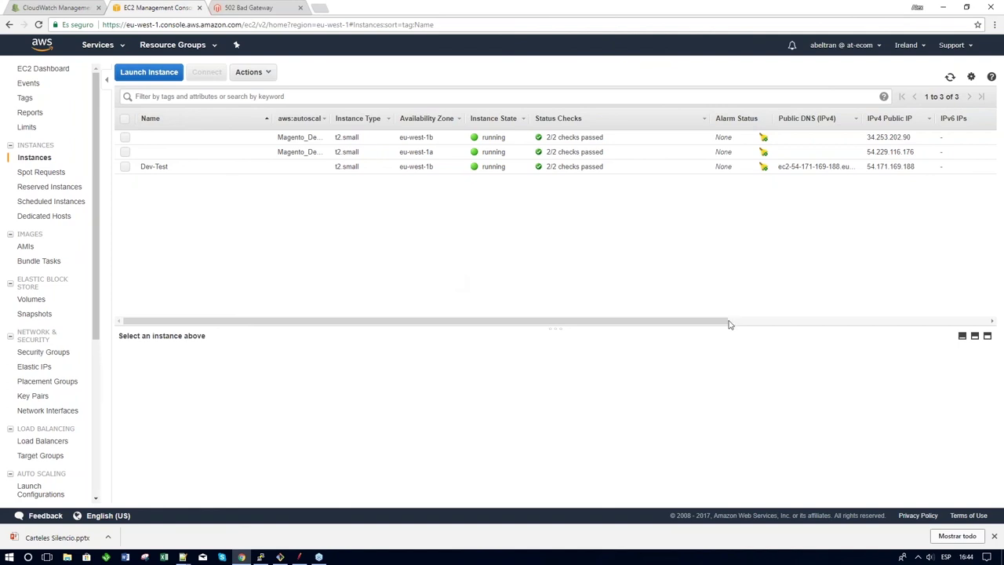
Bring up JMeter to review the state of the Grupo de Hilos load test, and return to the EC2 instances list
key("alt+Tab")
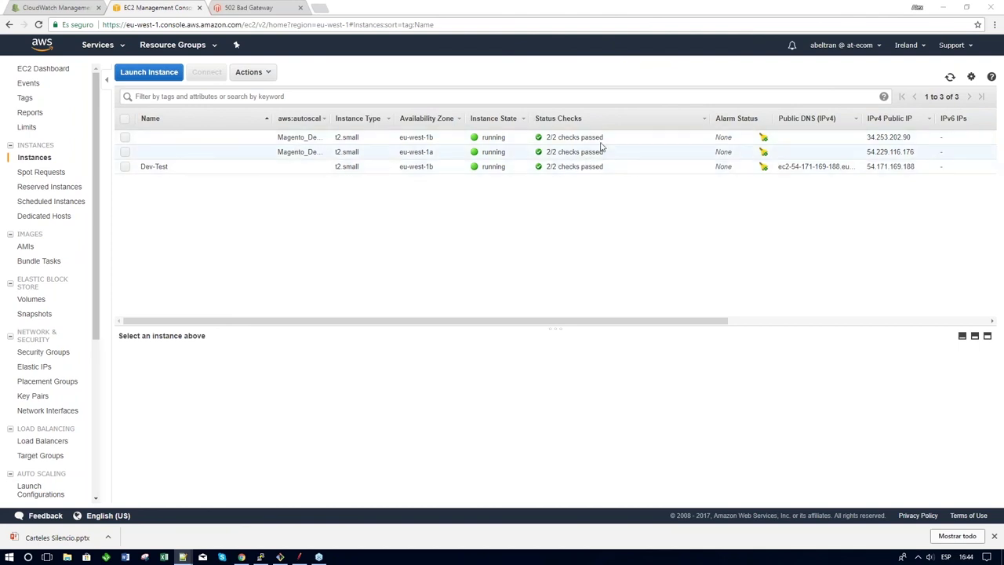
left_click(298, 557)
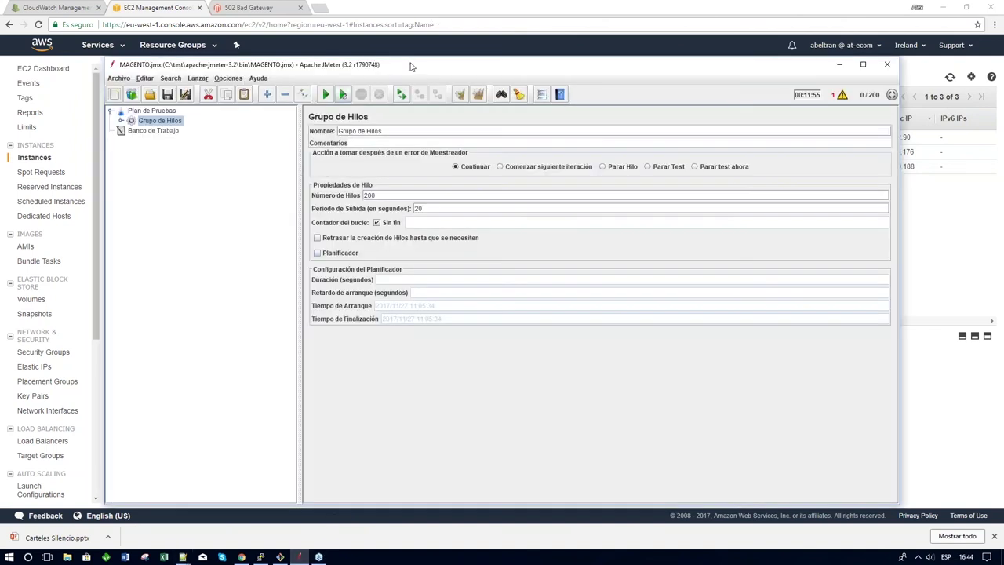
left_click(431, 3)
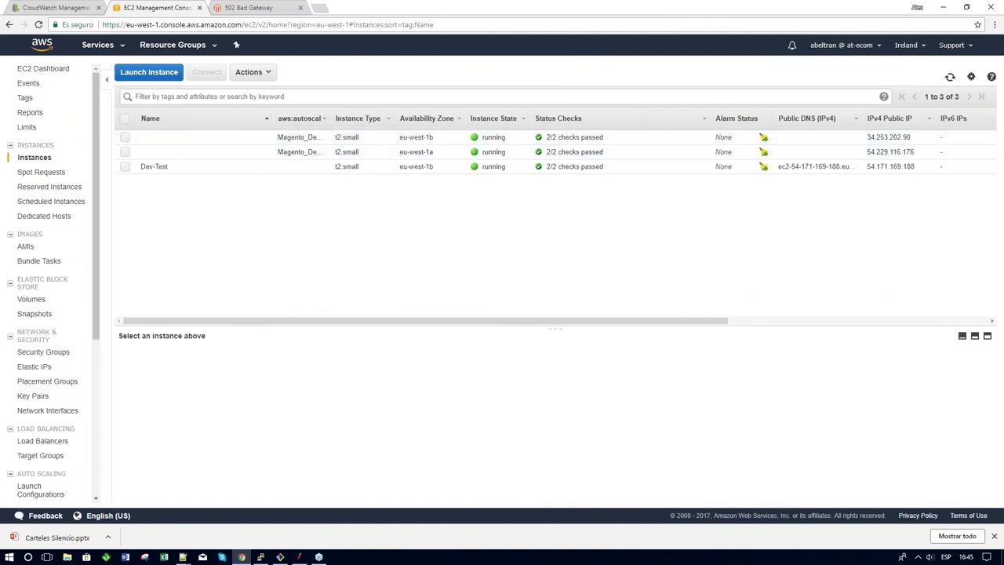
Reload the Magento storefront at cloudcommerce.atsistemas.com and look through its home page, checking the EC2 instances list while it loads
left_click(270, 6)
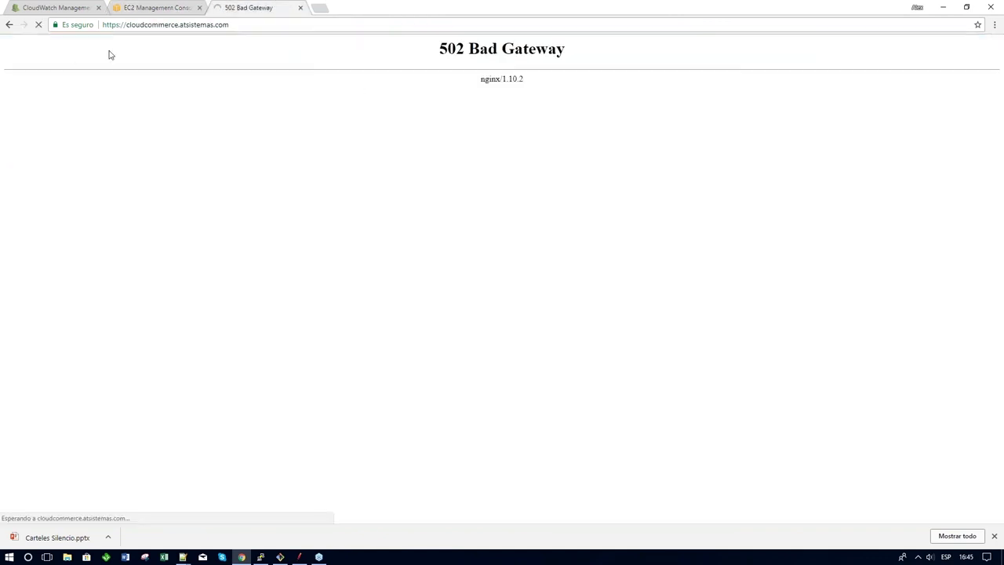
left_click(167, 8)
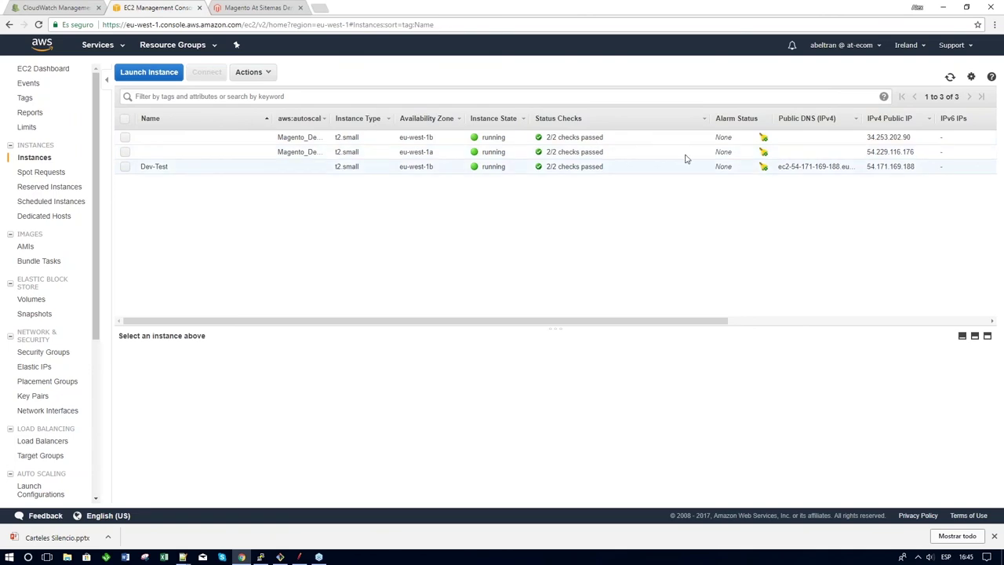
left_click(252, 7)
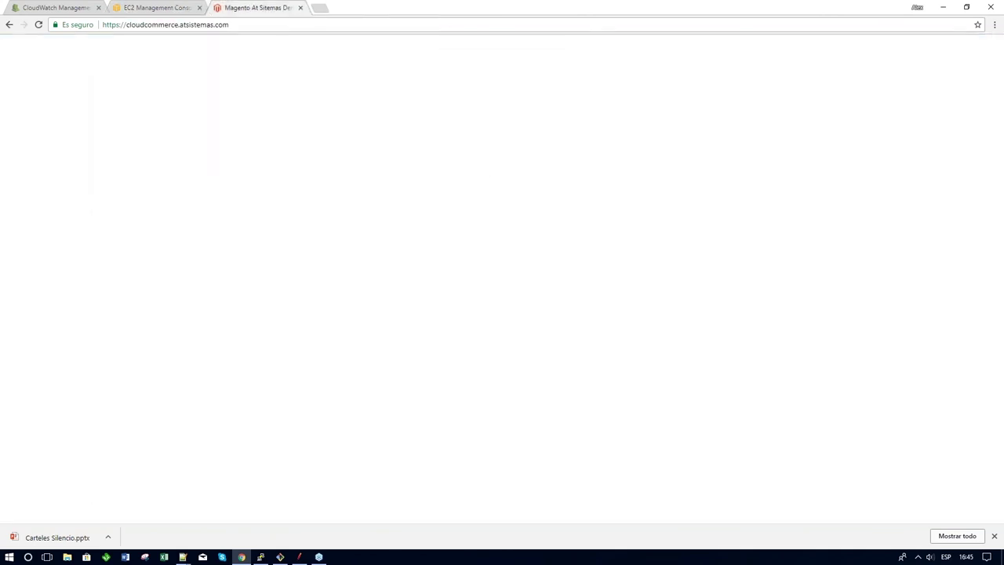
scroll(110, 195, "down", 1)
scroll(468, 180, "down", 7)
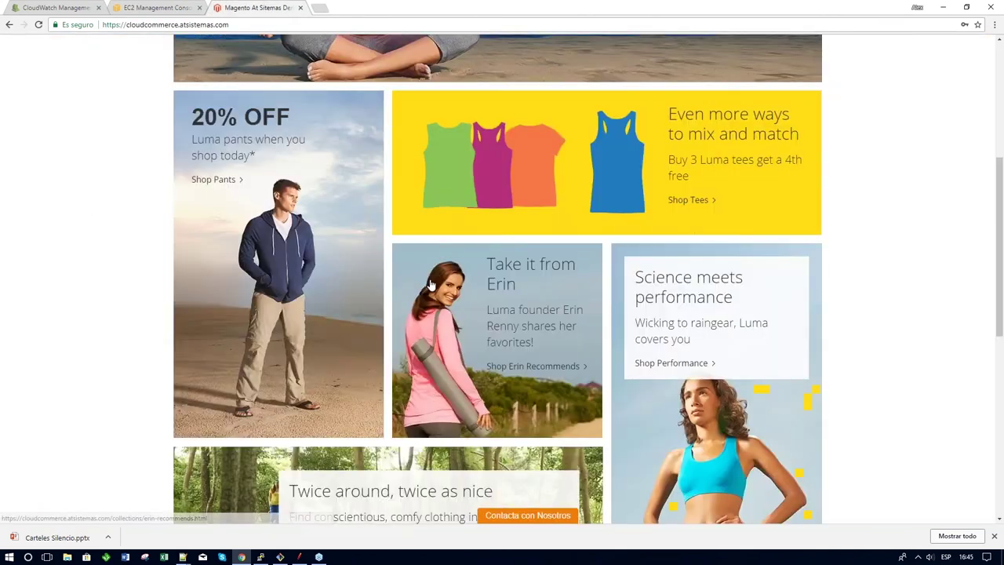
scroll(468, 180, "up", 5)
scroll(468, 180, "up", 4)
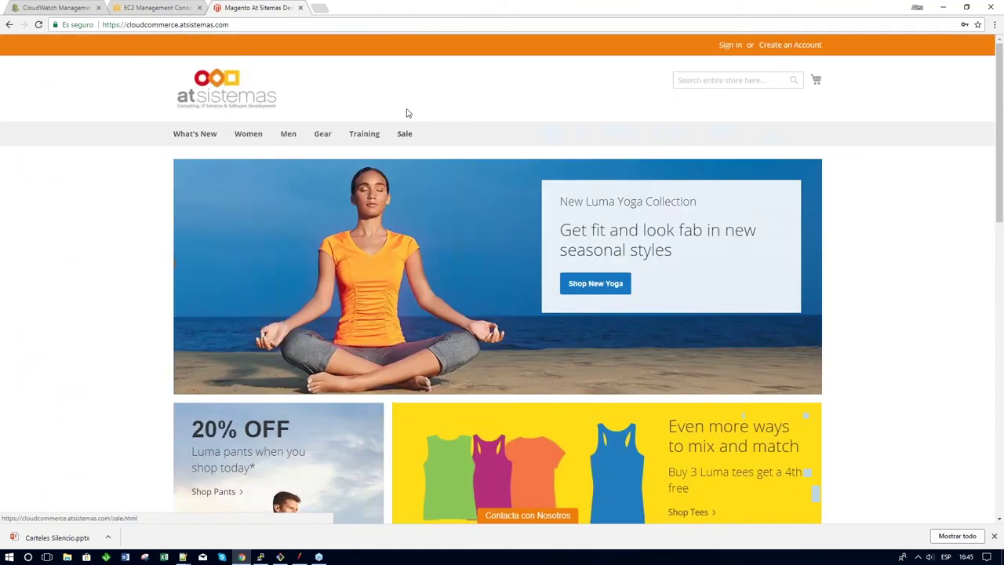
scroll(219, 113, "down", 1)
scroll(502, 279, "down", 8)
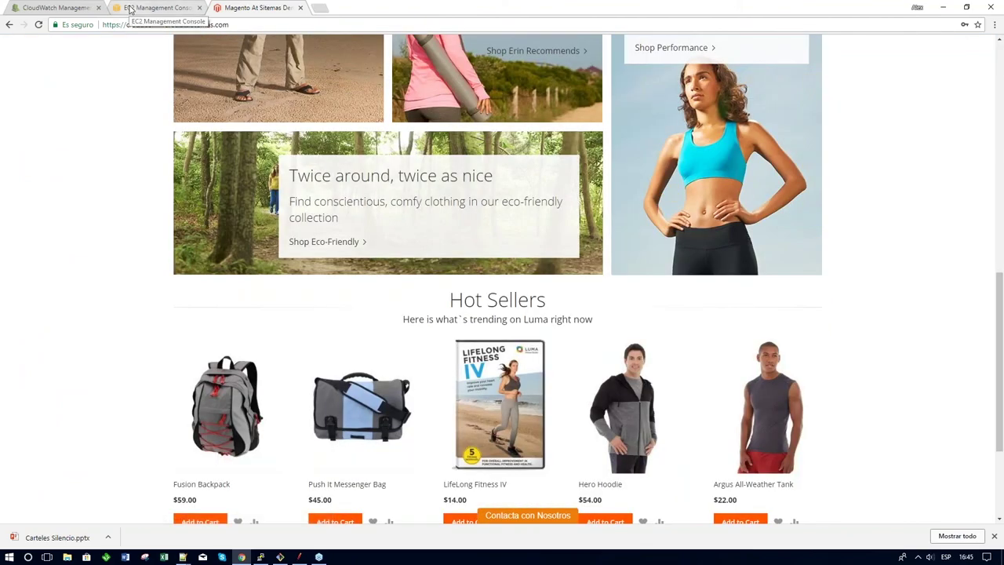
Return to the EC2 console and compare the monitoring graphs of the two Magento instances in eu-west-1b and eu-west-1a
key("ctrl+shift+Tab")
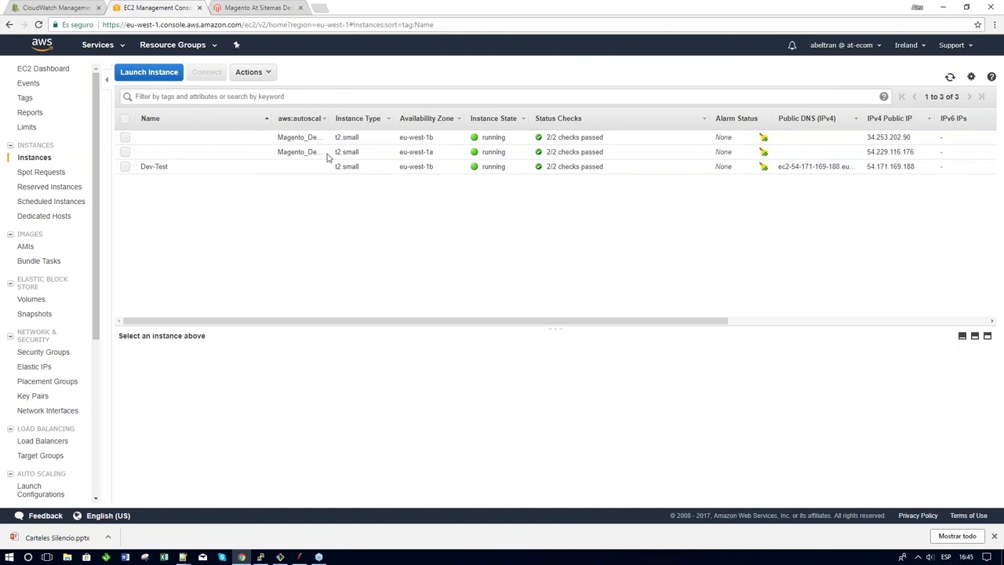
left_click(619, 145)
left_click(262, 359)
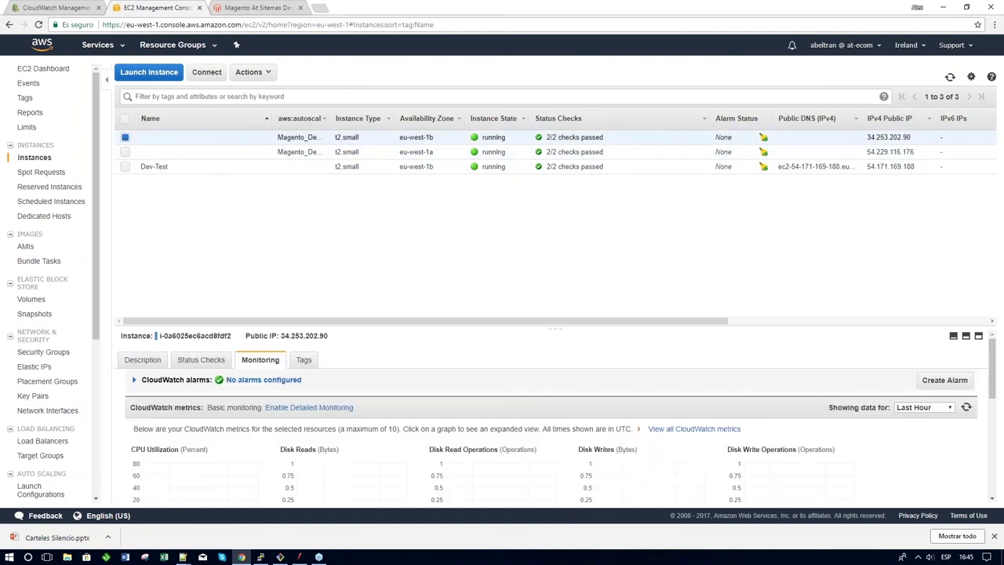
scroll(329, 352, "down", 3)
left_click(206, 153)
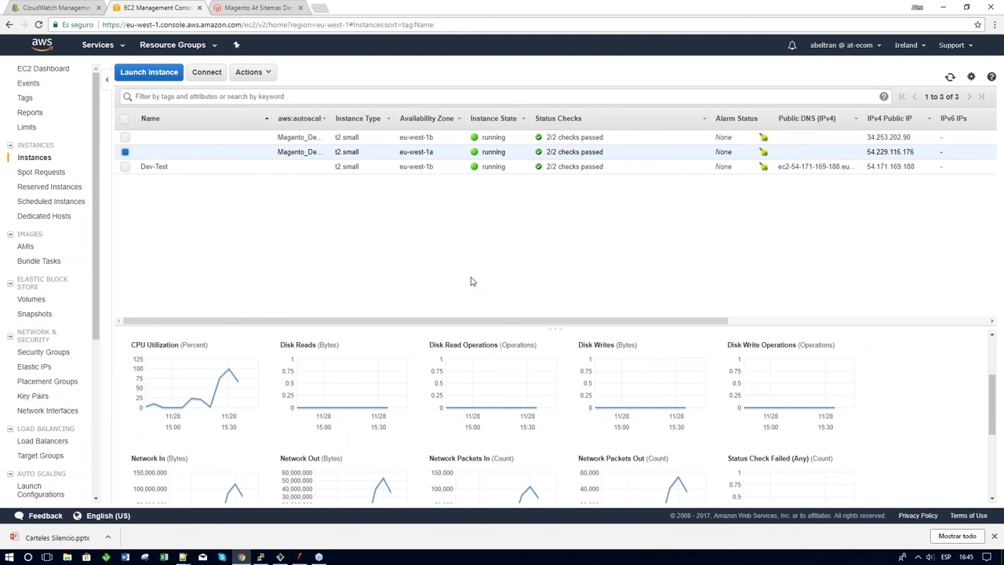
left_click_drag(515, 325, 468, 205)
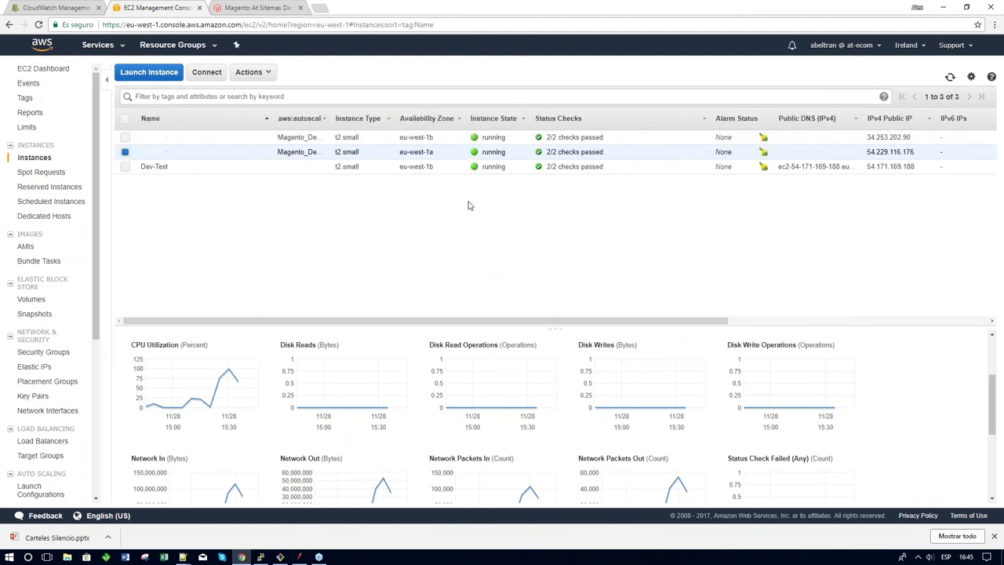